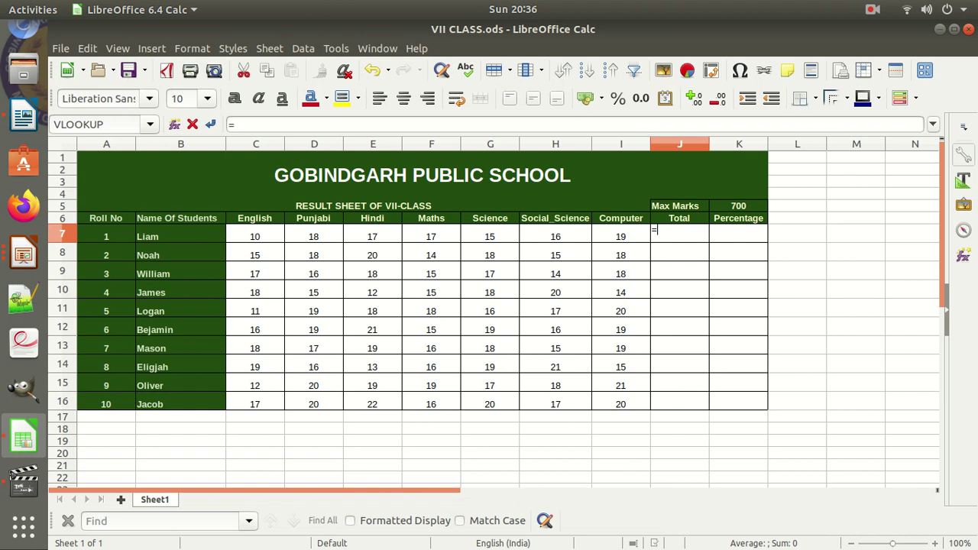
Enter the formula =C7+D7+E7+F7+G7+H7+I7 in Total cell J7 to add the first student's seven subject marks.
key("Escape")
scroll(493, 313, "up", 1)
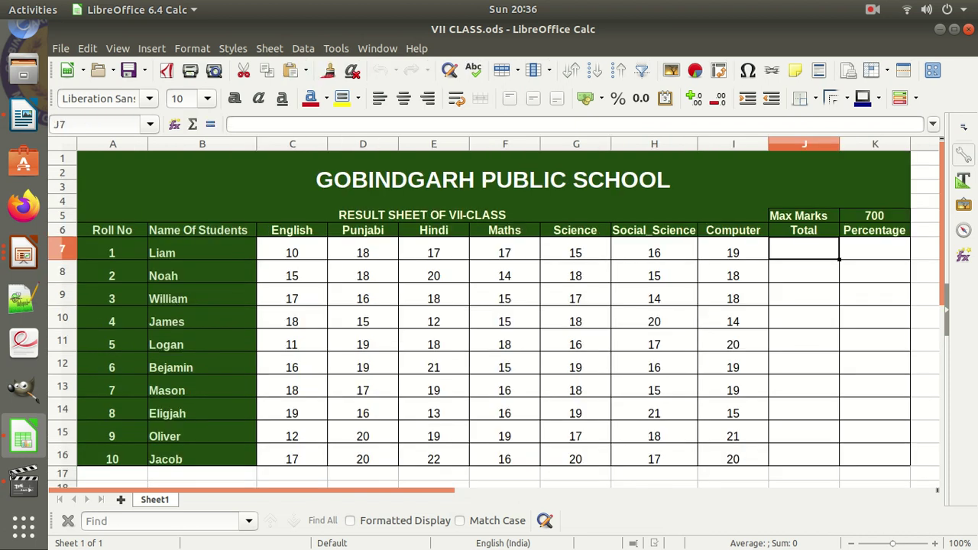
type("=")
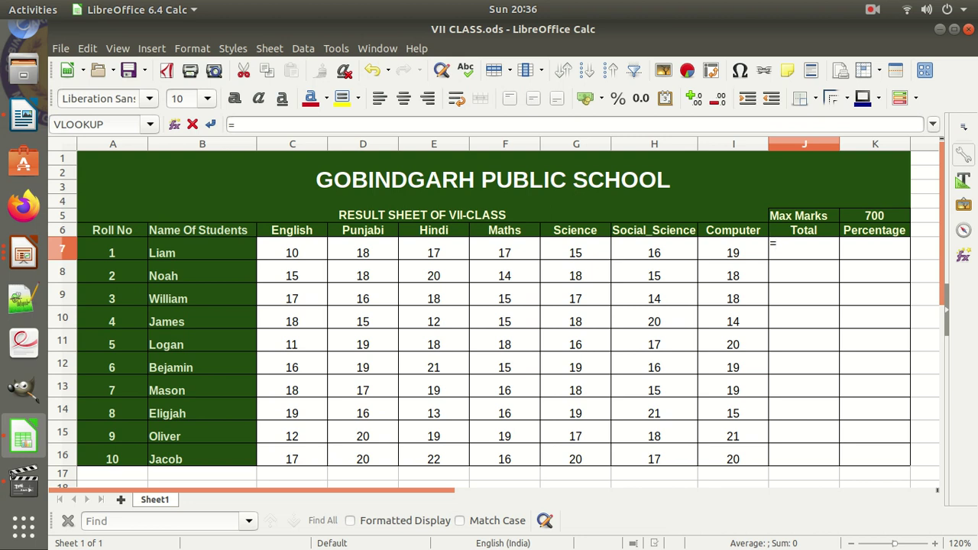
left_click(292, 248)
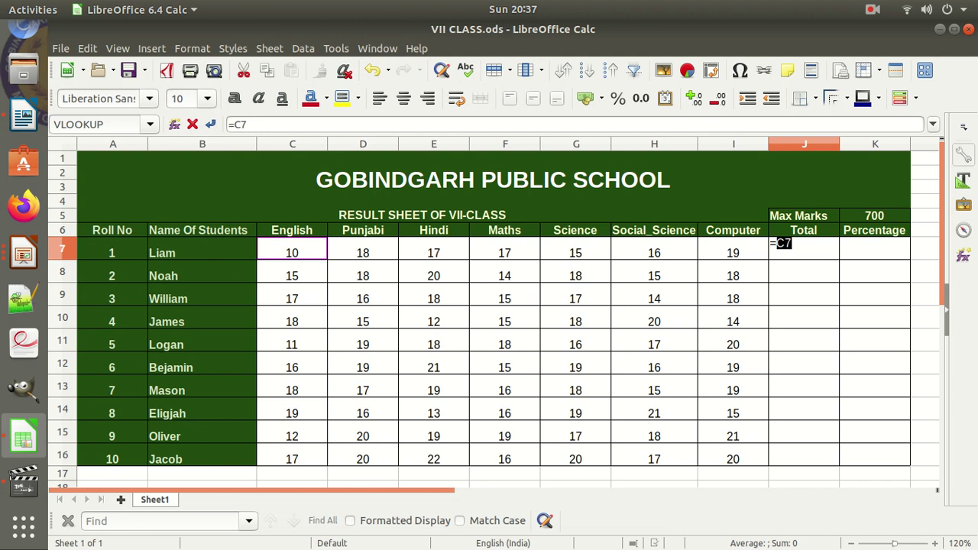
left_click(791, 243)
type("+")
left_click(363, 249)
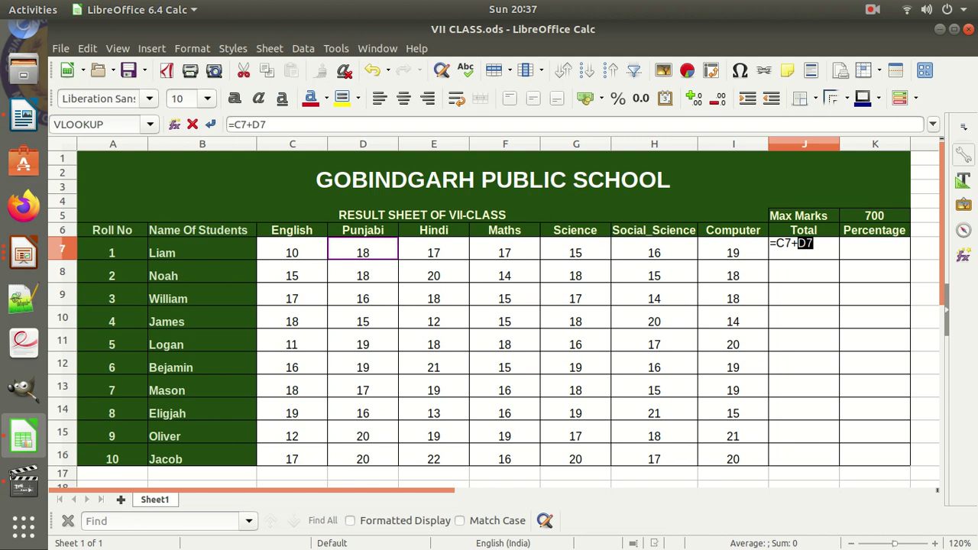
key("End")
type("+")
left_click(433, 248)
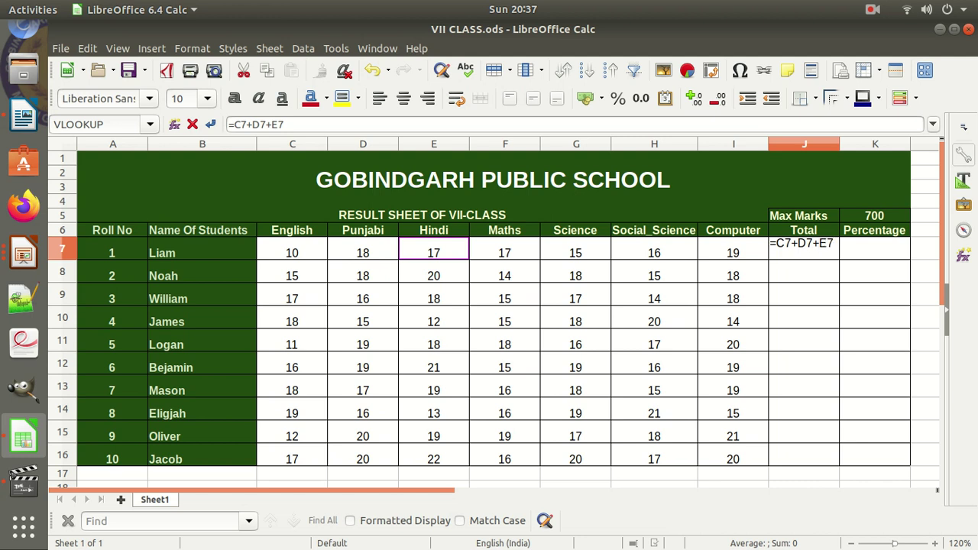
type("+")
left_click(504, 248)
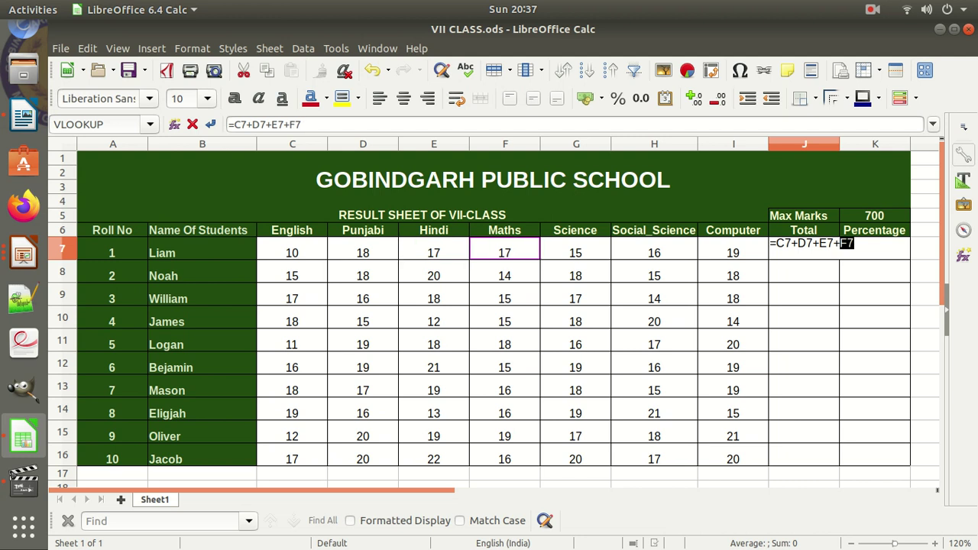
type("+")
left_click(575, 248)
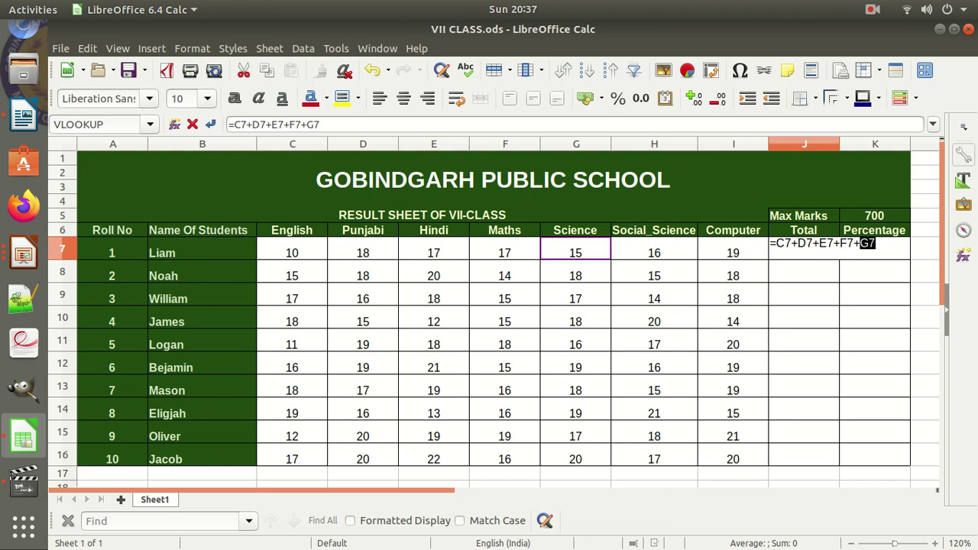
type("+")
left_click(654, 248)
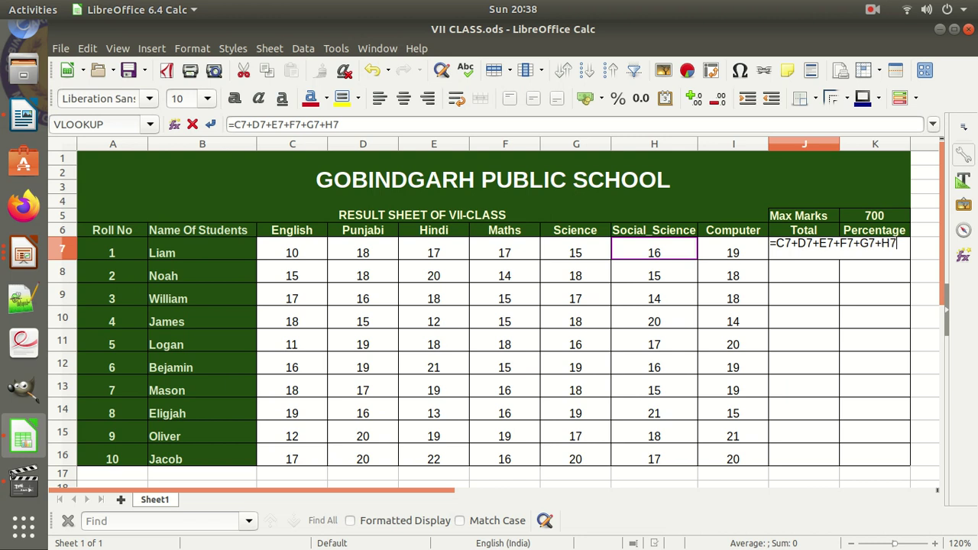
type("+")
left_click(732, 248)
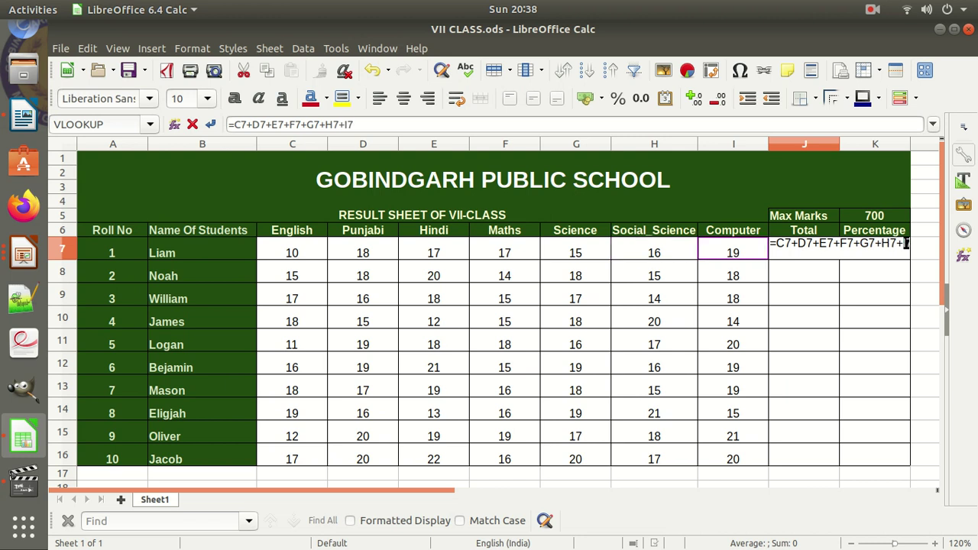
key("Return")
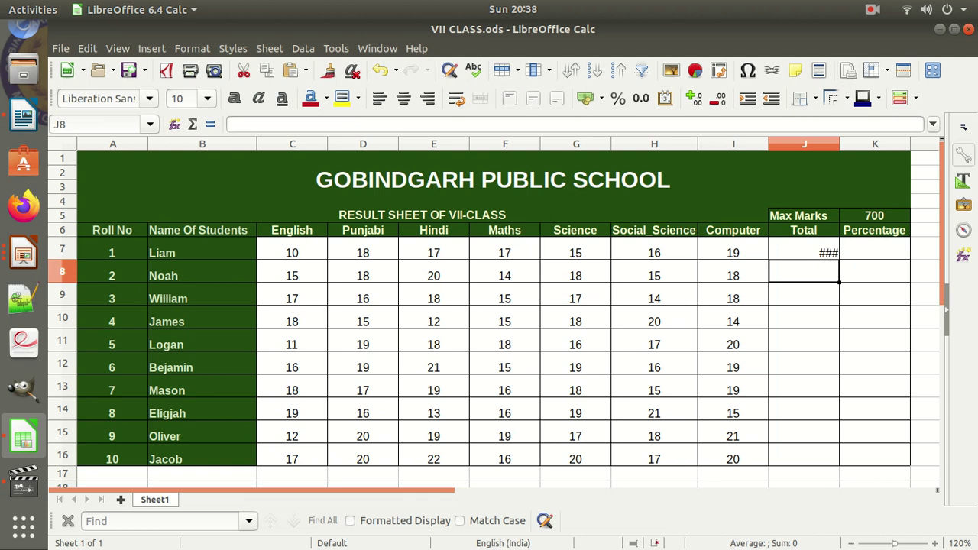
Switch the sheet to showing formulas and back to values, and narrow column J to fit the Total figures.
key("ctrl+grave")
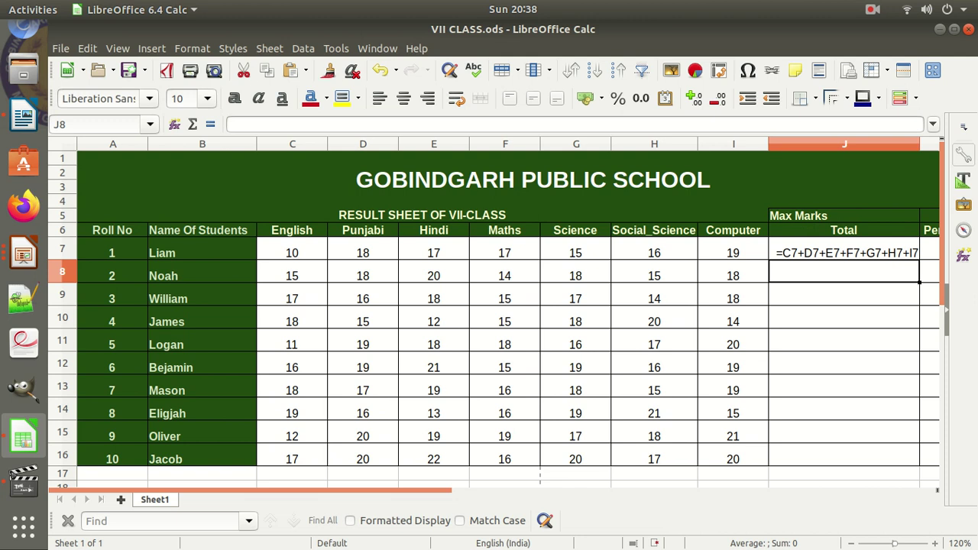
left_click(117, 49)
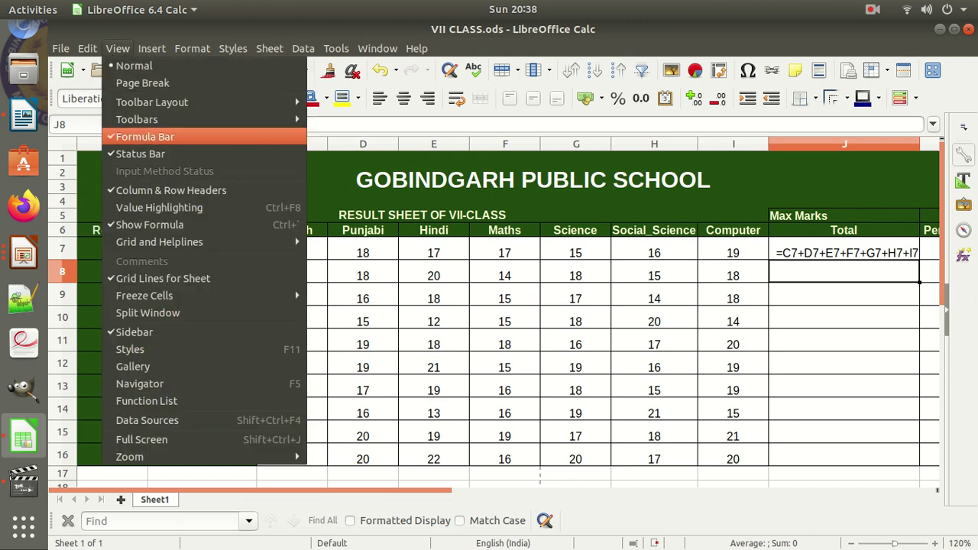
left_click(150, 225)
left_click(844, 250)
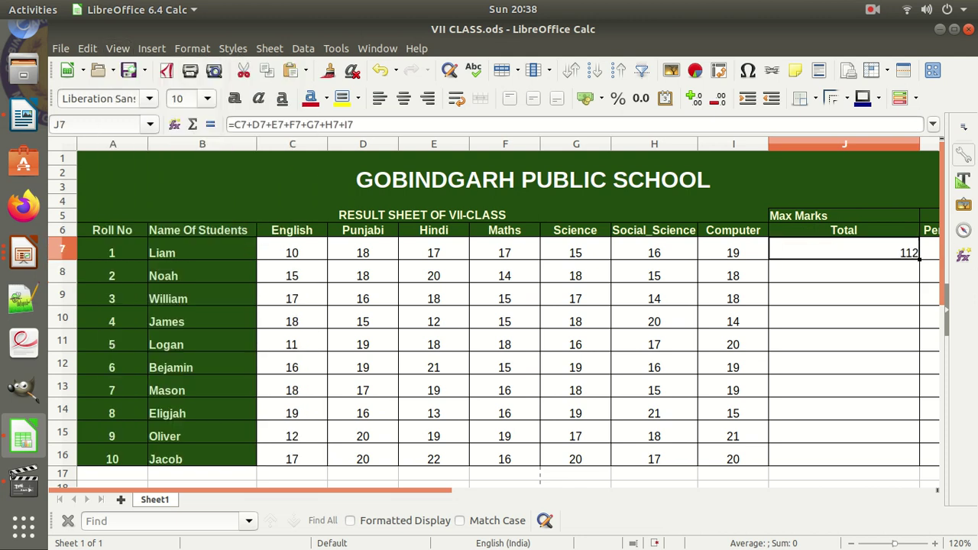
left_click_drag(920, 144, 853, 144)
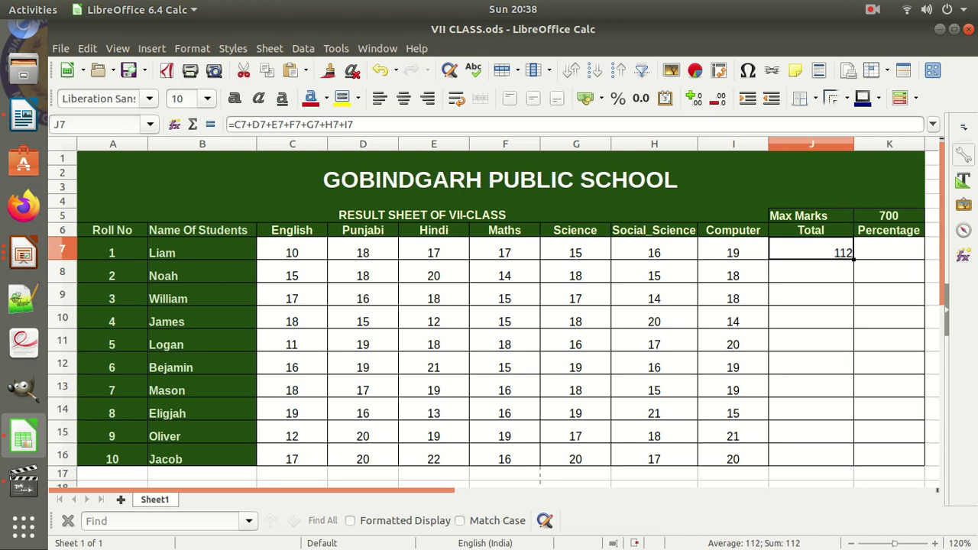
Enter the formula =C8+D8+E8+F8+G8+H8+I8 in Total cell J8 for the second student.
left_click(810, 271)
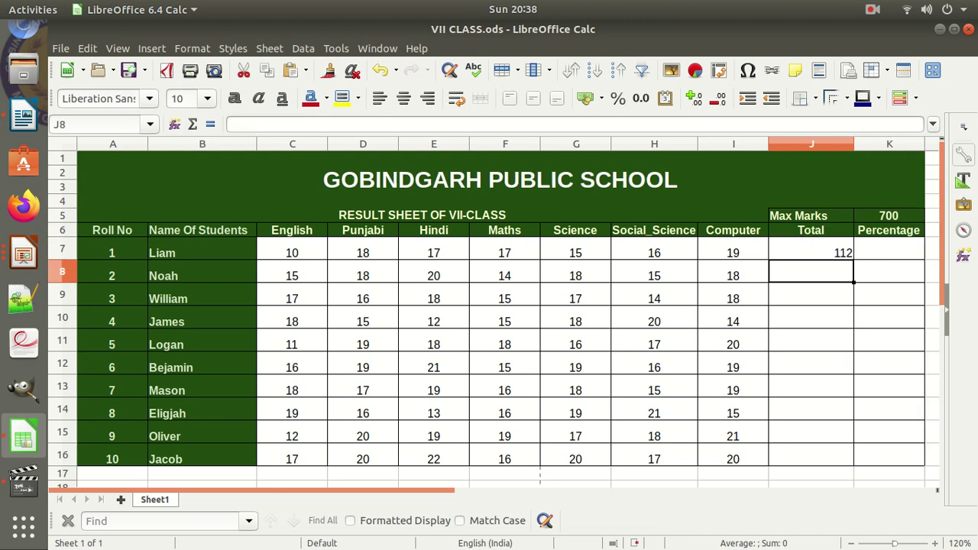
type("=")
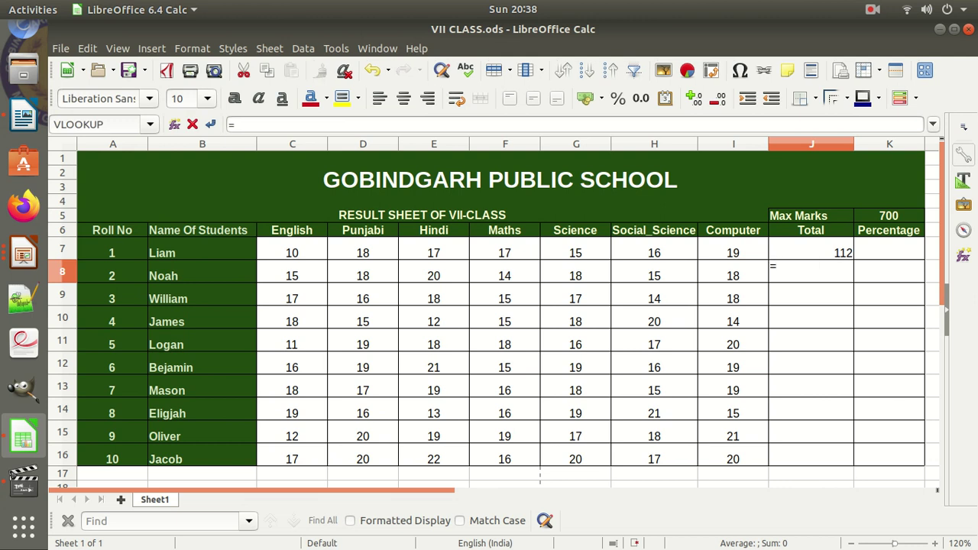
left_click(292, 271)
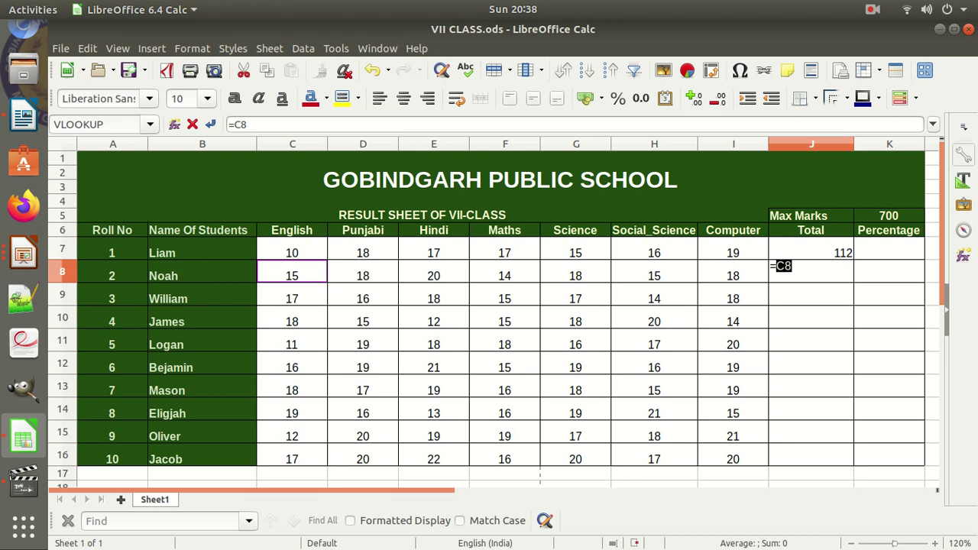
type("+")
left_click(363, 271)
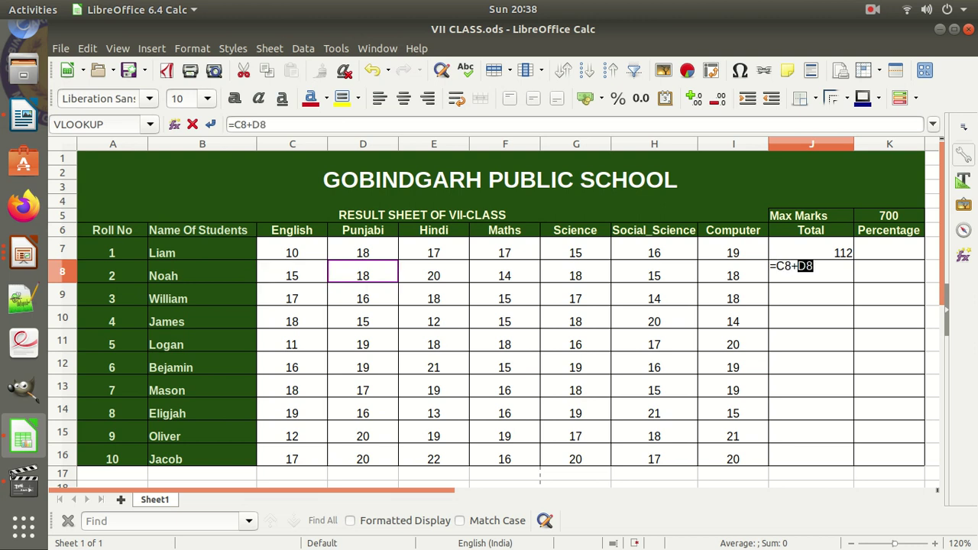
type("+")
left_click(433, 271)
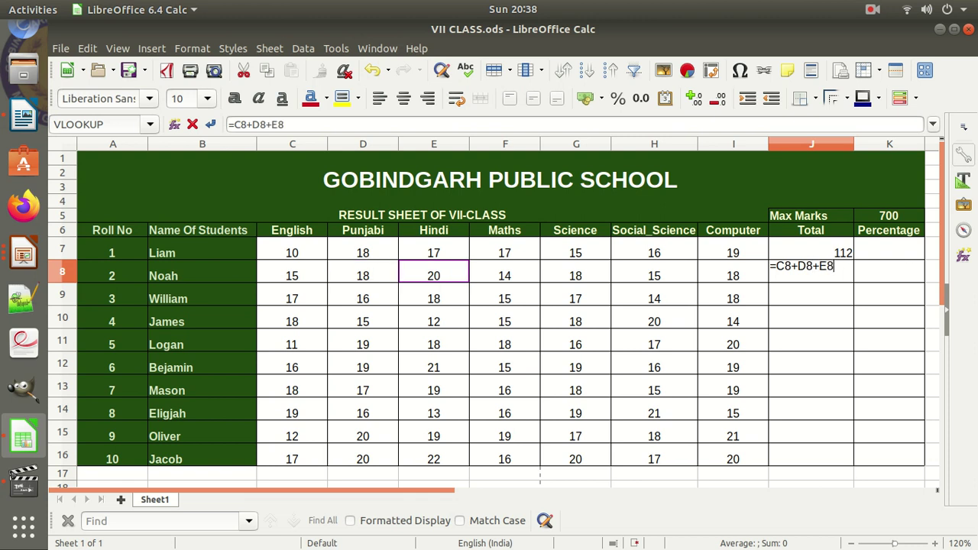
type("+")
left_click(505, 272)
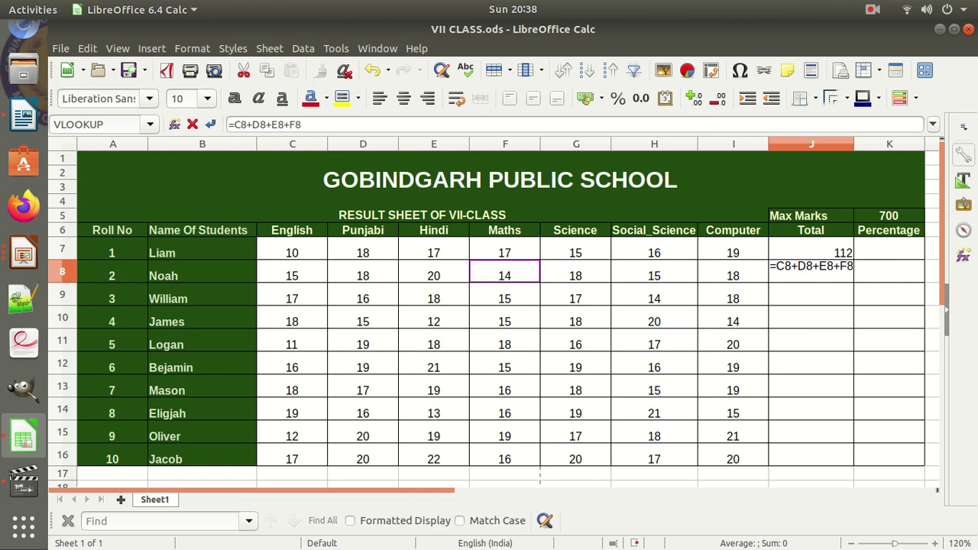
type("+")
left_click(575, 272)
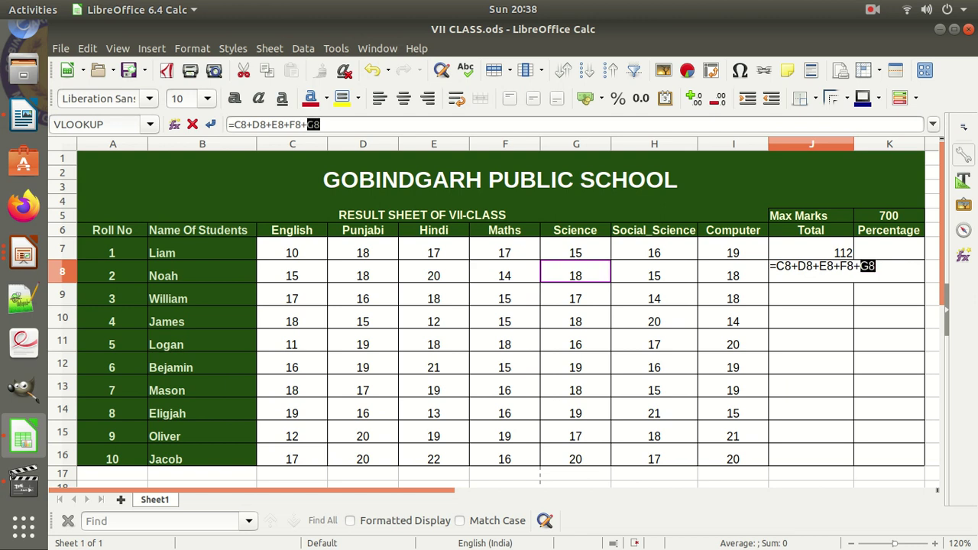
type("+")
left_click(654, 271)
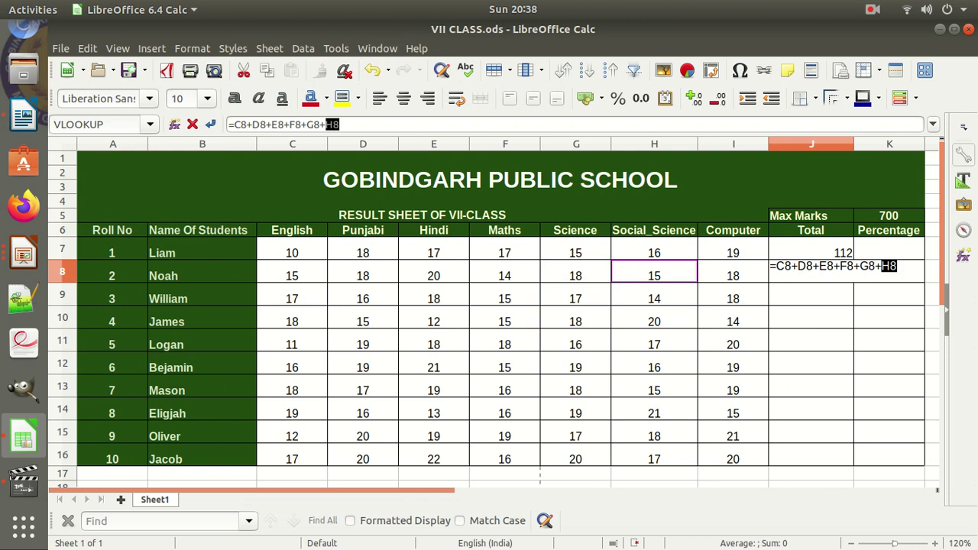
left_click(339, 124)
type("+")
left_click(733, 271)
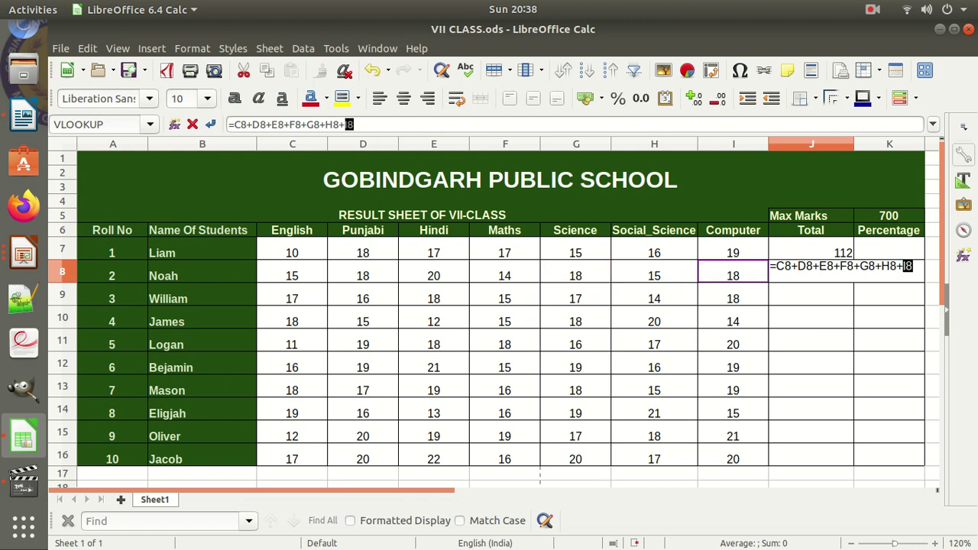
key("Return")
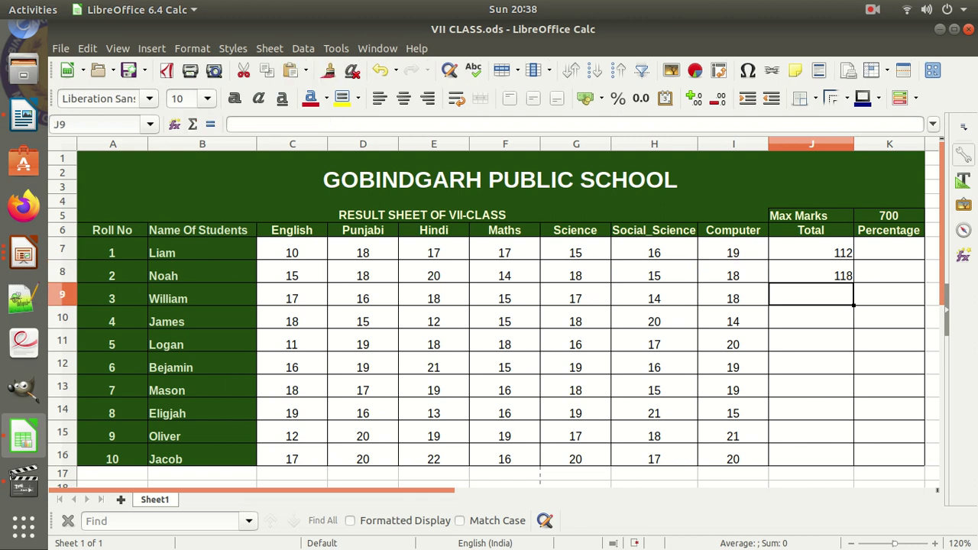
Fill the J8 total formula down to J16 and compare the formulas in J7, J8 and J9.
left_click(811, 271)
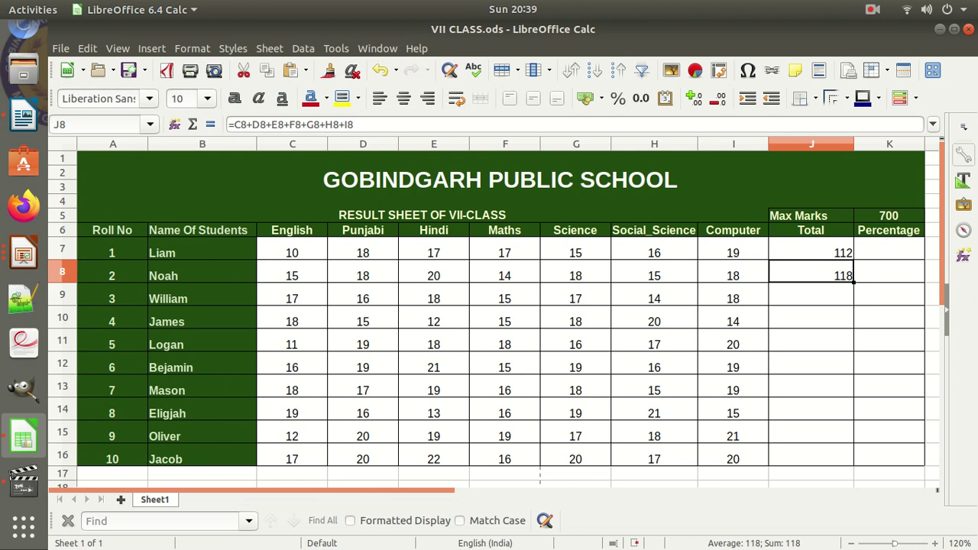
left_click_drag(854, 282, 853, 463)
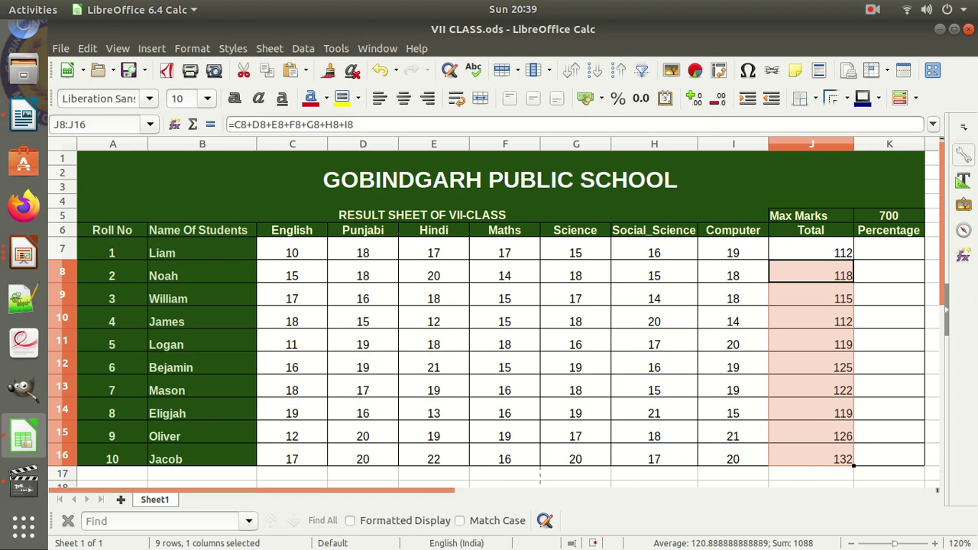
left_click(811, 295)
left_click(811, 272)
left_click(811, 249)
left_click(811, 295)
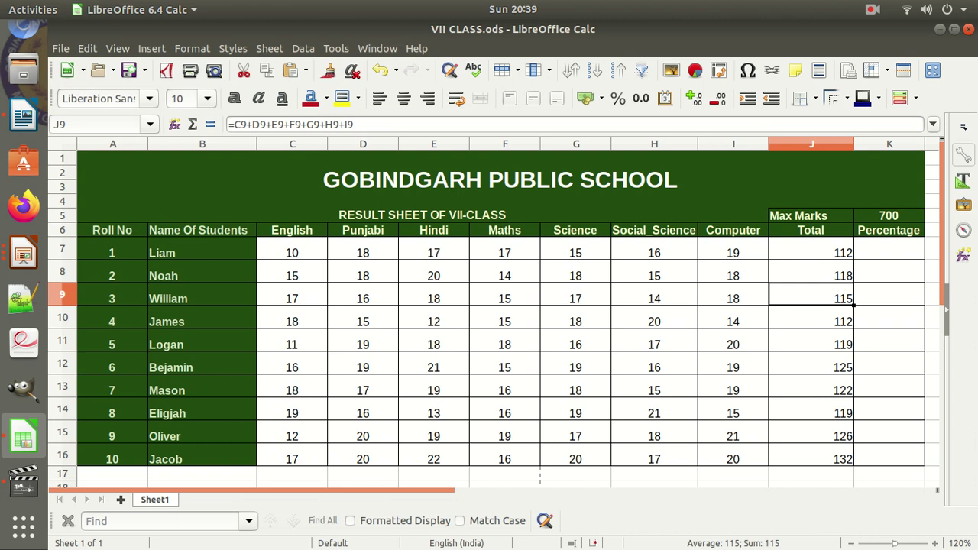
left_click(811, 249)
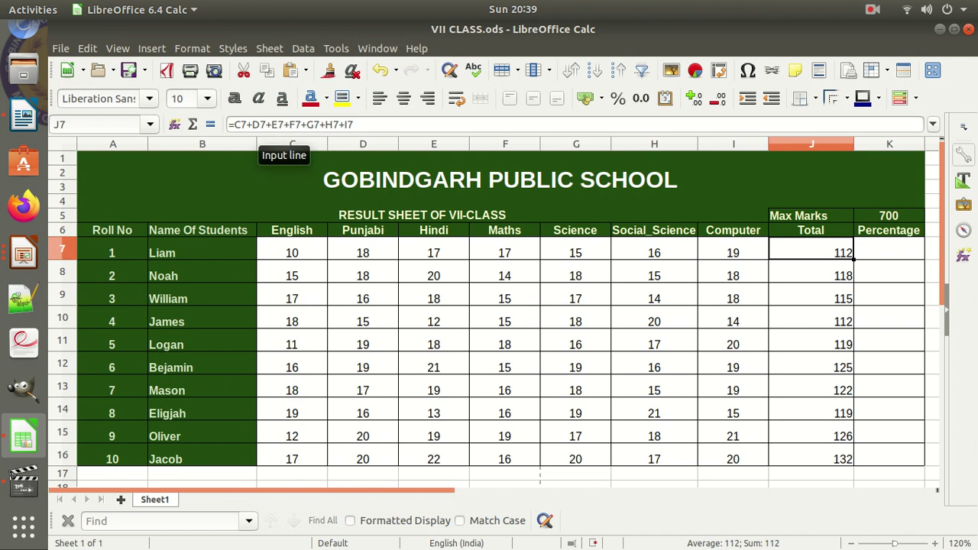
Examine the C7 reference and the plus operator within the J7 formula.
left_click(236, 125)
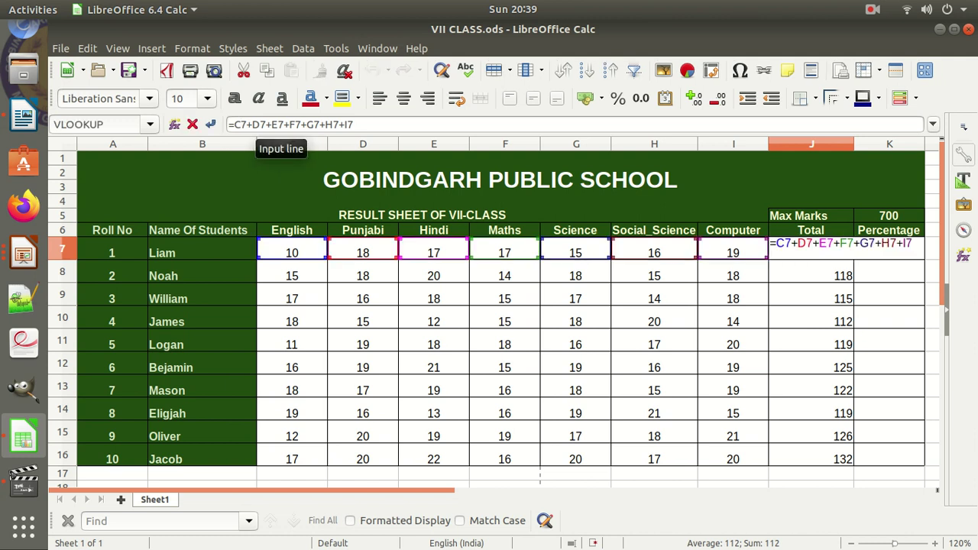
left_click_drag(247, 125, 234, 124)
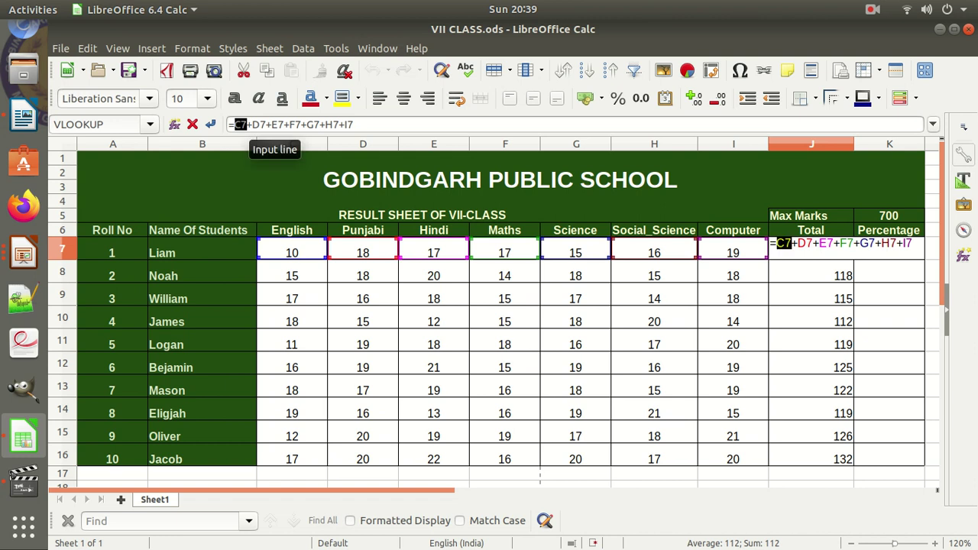
left_click_drag(252, 124, 246, 124)
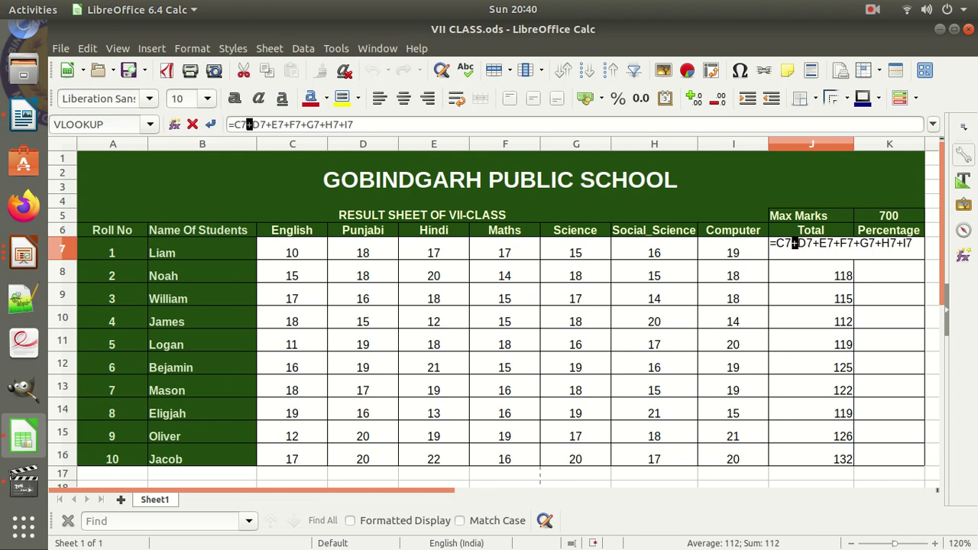
key("Return")
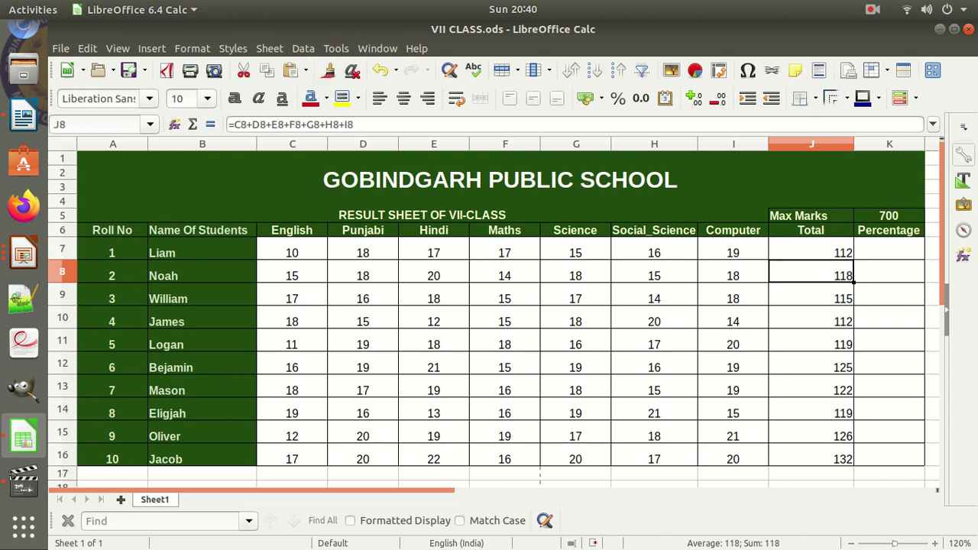
Fill the J7 total formula down to J16, delete the contents of J8:J16, and select J7.
left_click(811, 249)
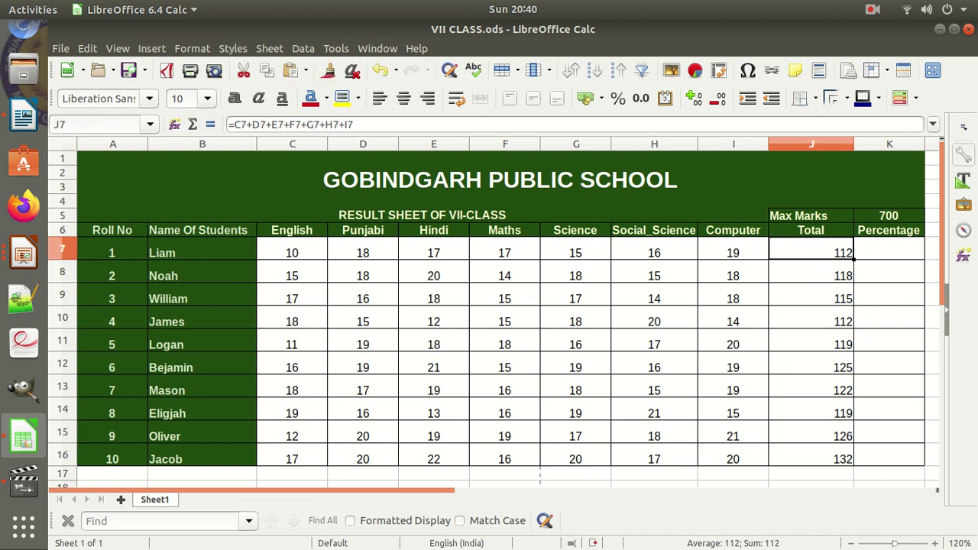
left_click_drag(854, 260, 853, 463)
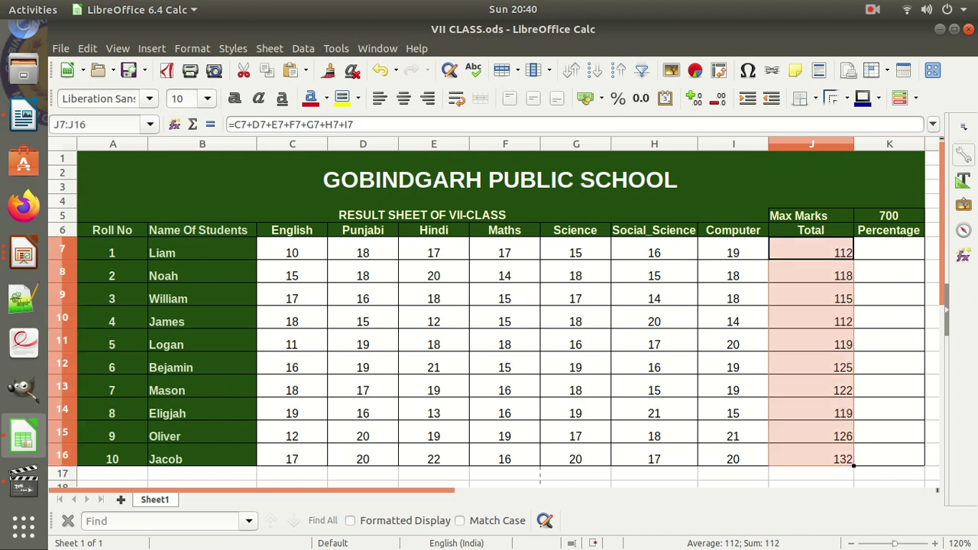
left_click_drag(810, 275, 811, 458)
key("Delete")
left_click(811, 248)
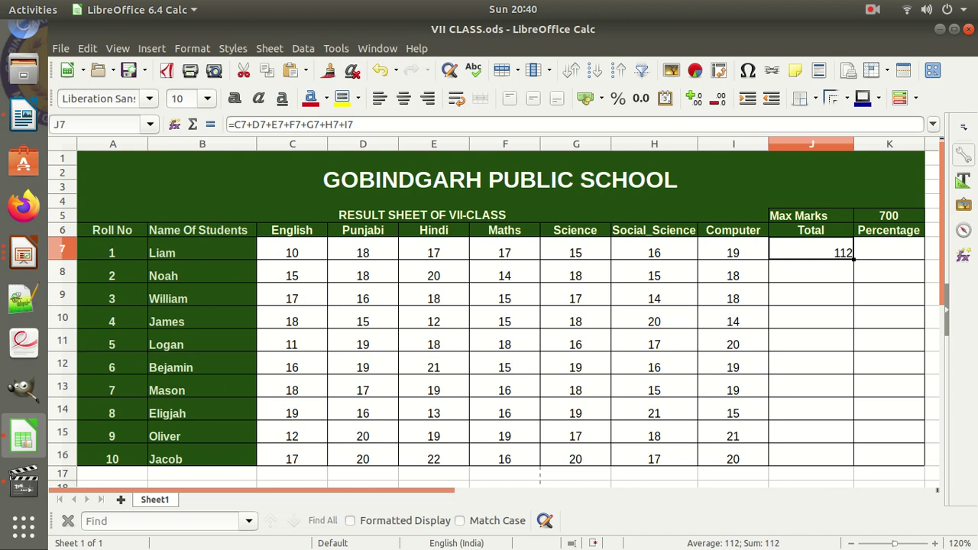
Fill the J7 total formula down to J16 and compare the formulas in J7 and J8.
left_click_drag(854, 259, 853, 466)
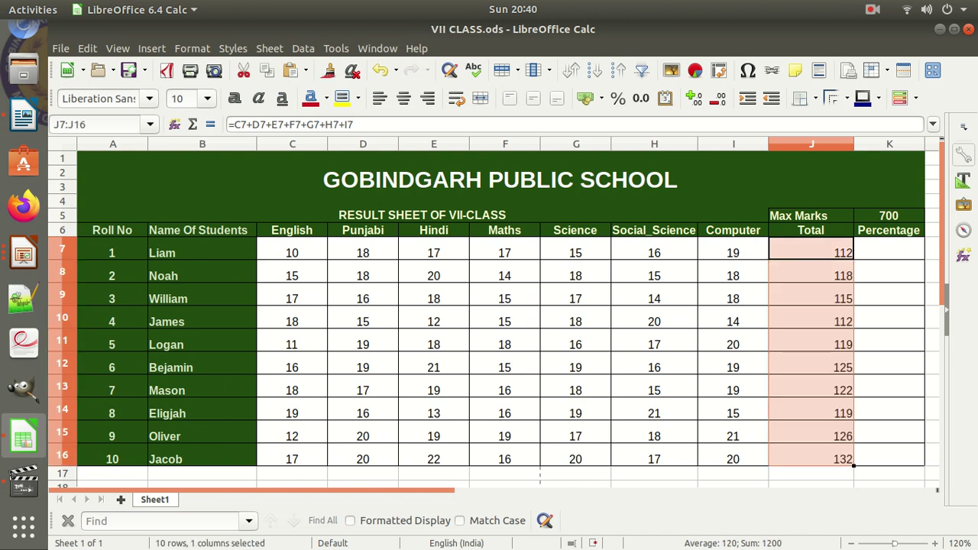
left_click(811, 272)
left_click(811, 248)
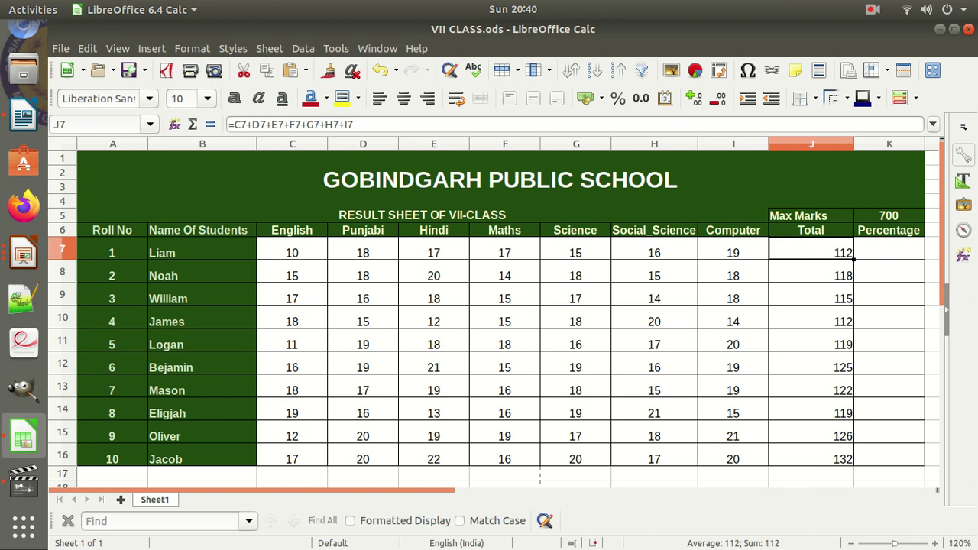
left_click(811, 271)
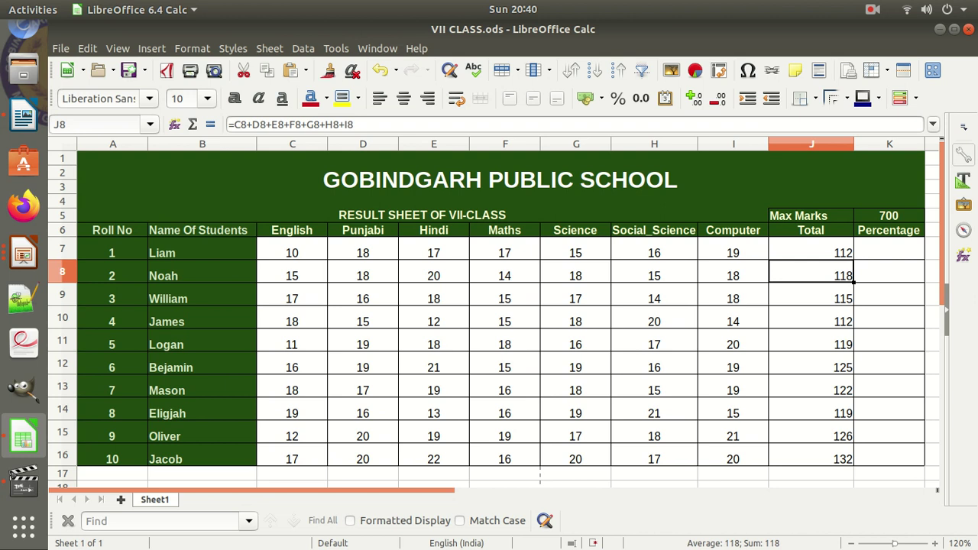
Examine how the J8 total formula refers to the second student's marks, starting with English cell C8.
left_click(292, 272)
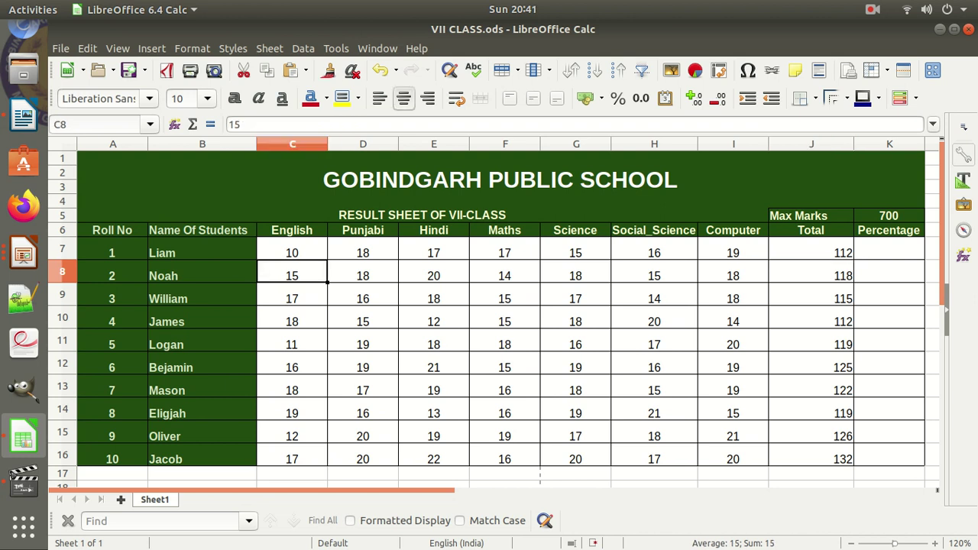
double_click(811, 272)
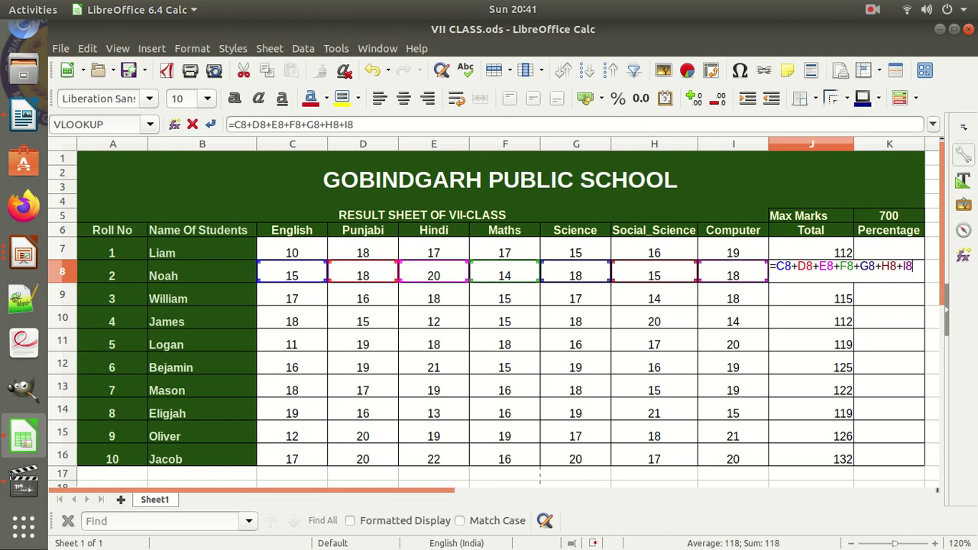
left_click(292, 248)
left_click(292, 271)
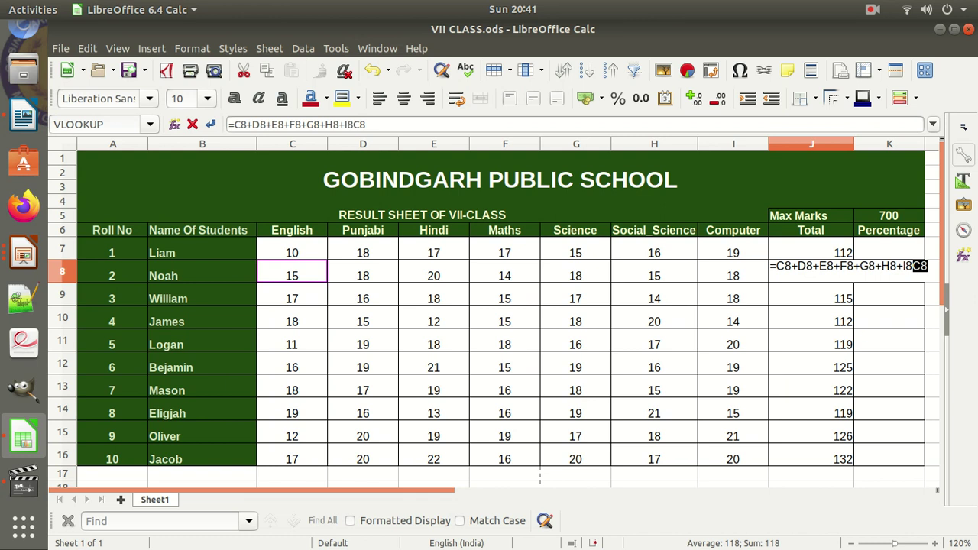
key("Return")
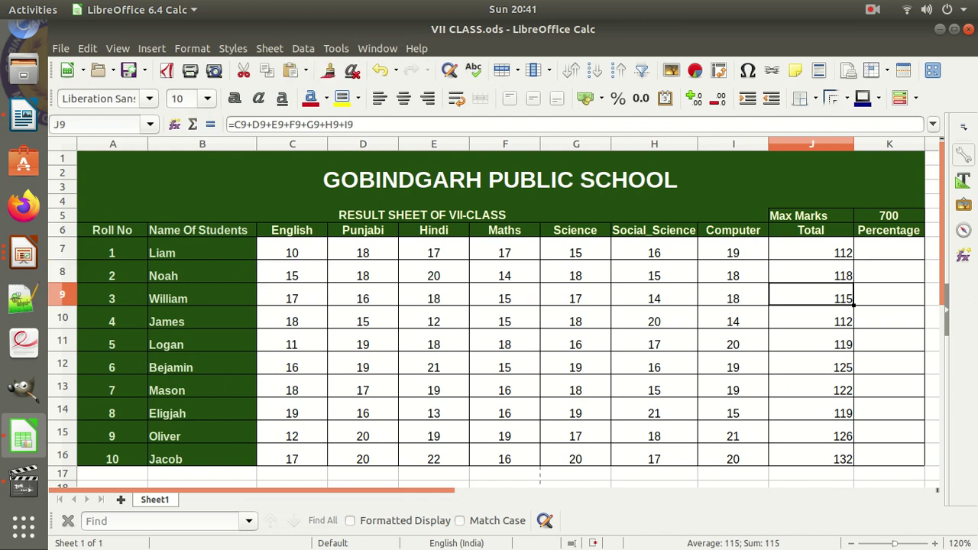
Compare the cell references in the total formulas of J8, J9 and J10.
left_click(810, 272)
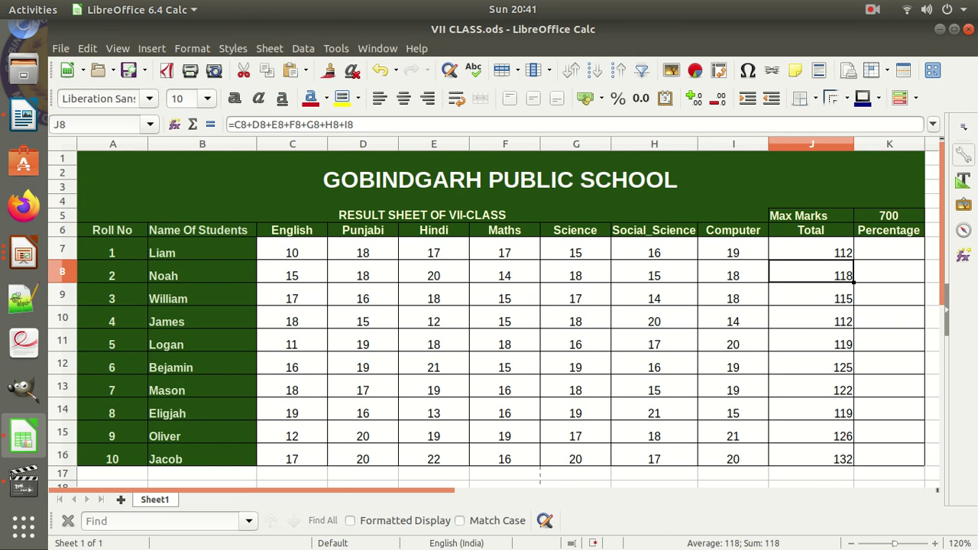
key("shift+Down")
key("F2")
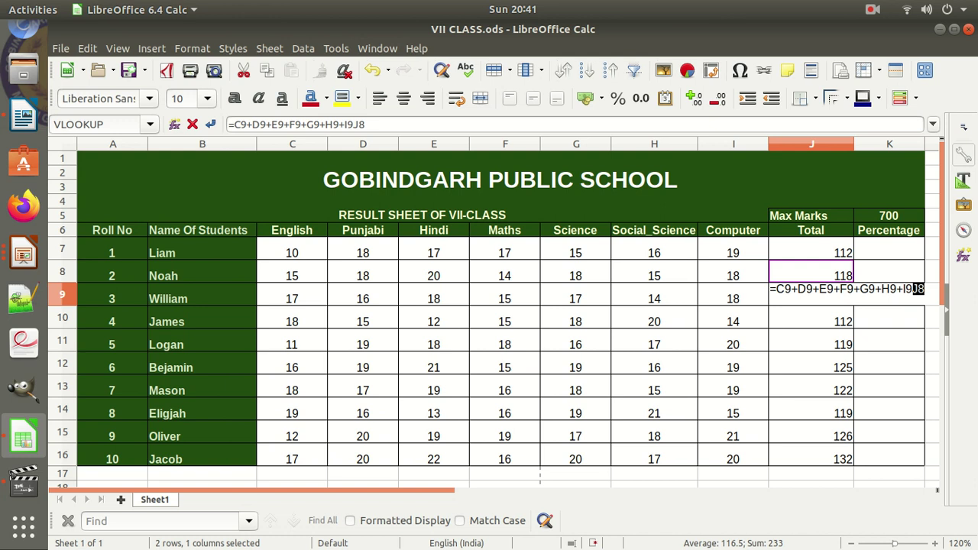
key("Return")
key("Up")
key("F2")
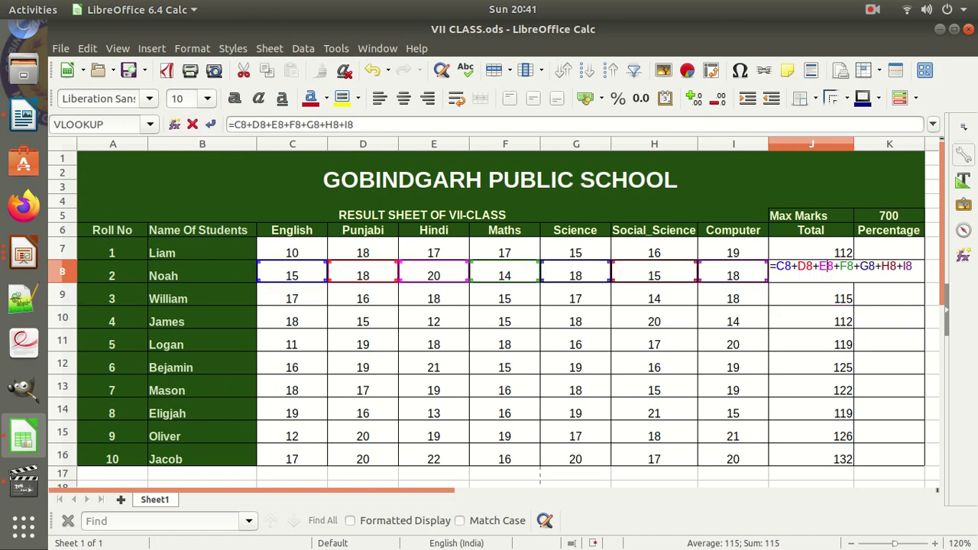
key("Return")
key("F2")
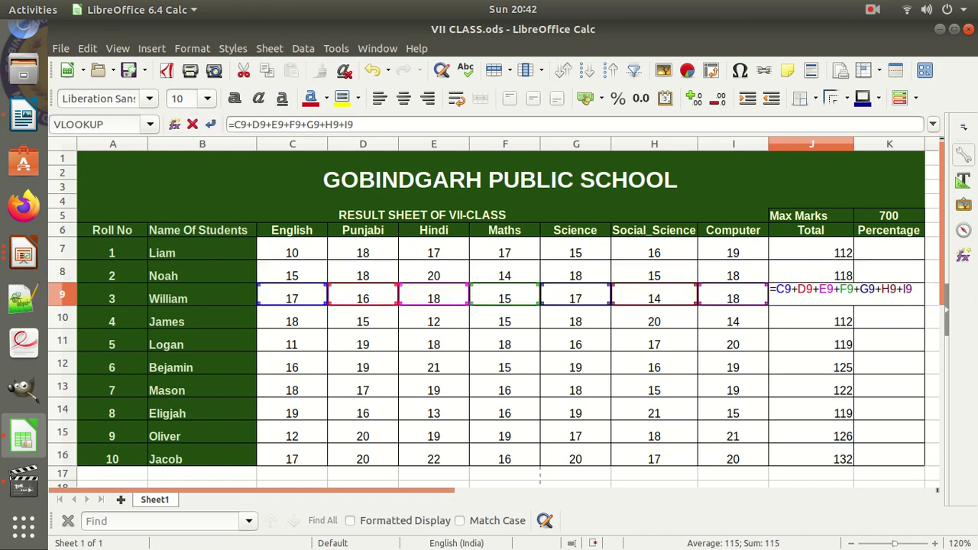
key("Return")
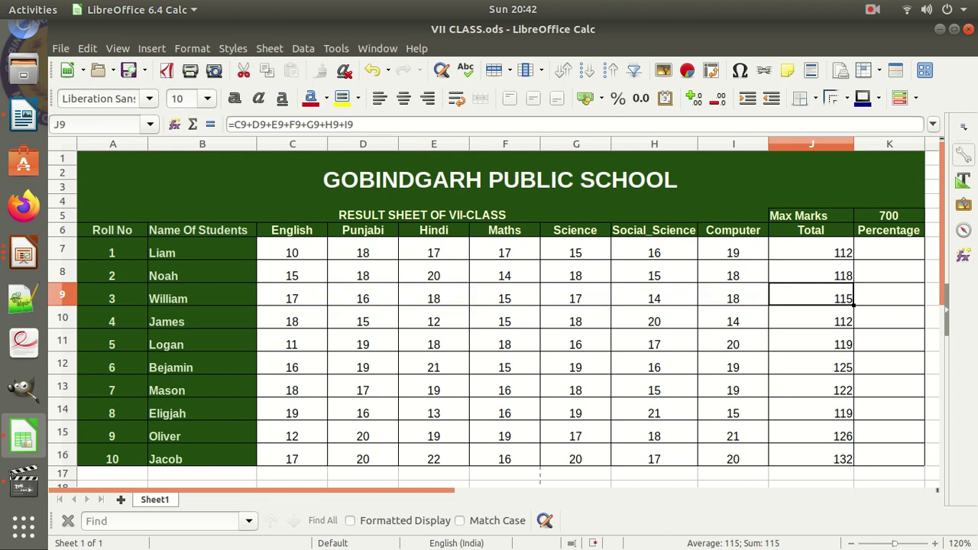
key("F2")
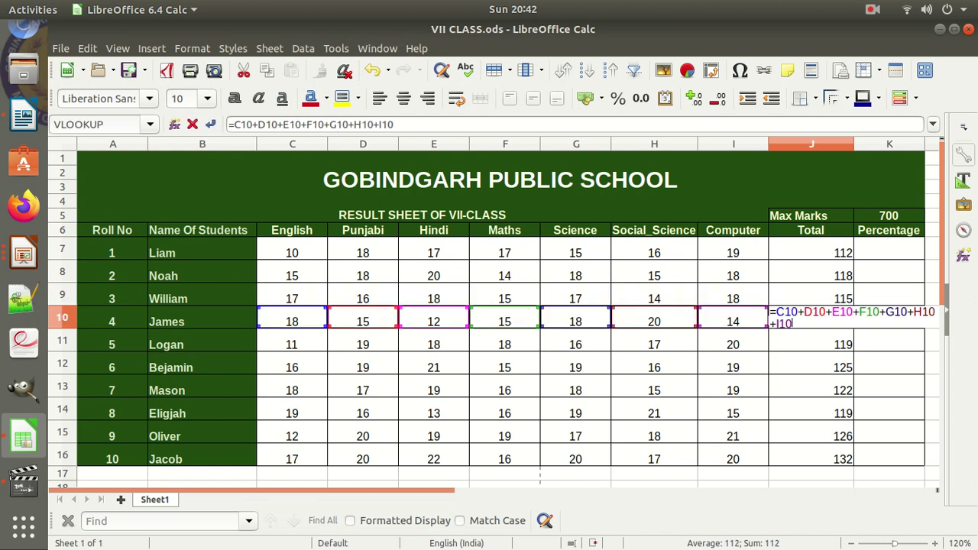
key("Escape")
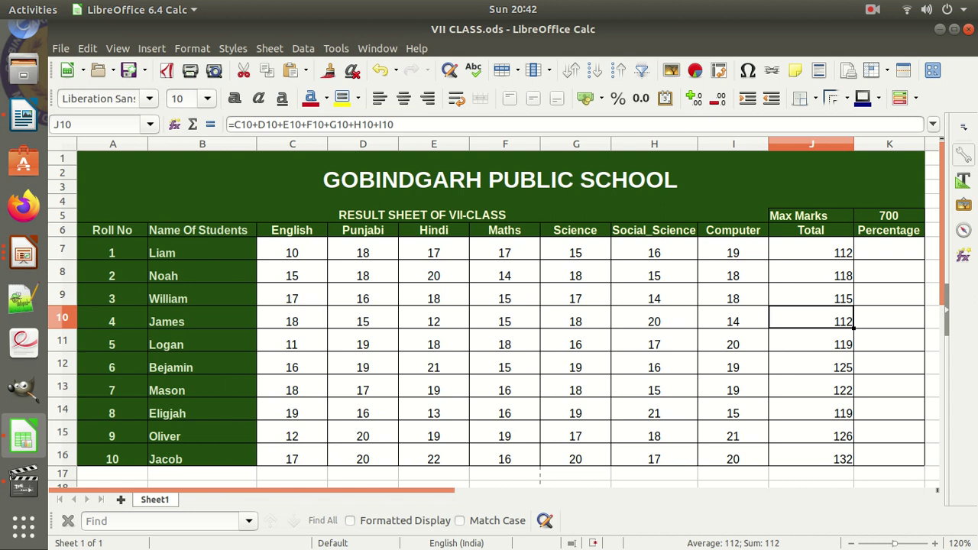
Write the formula =J7/175*100 in Percentage cell K7 for the first student.
left_click(888, 248)
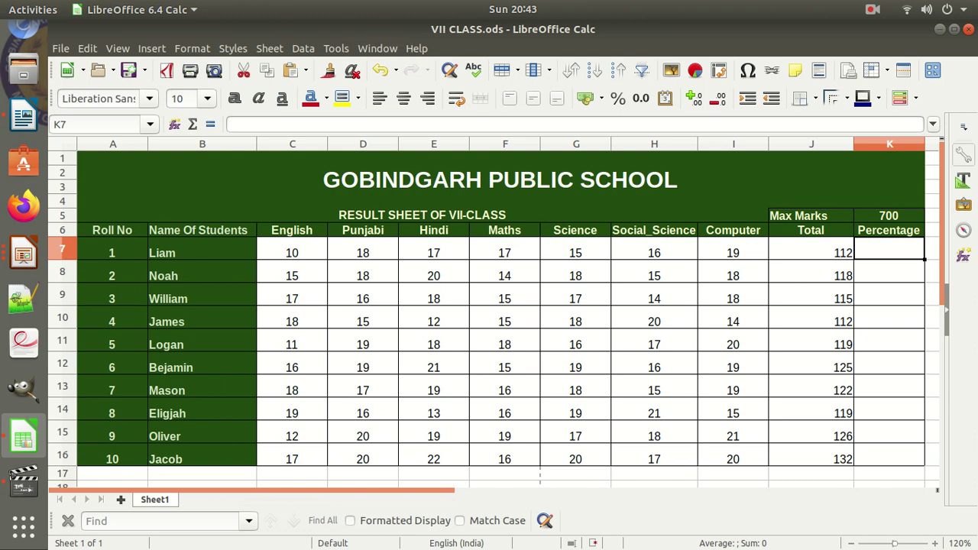
type("=")
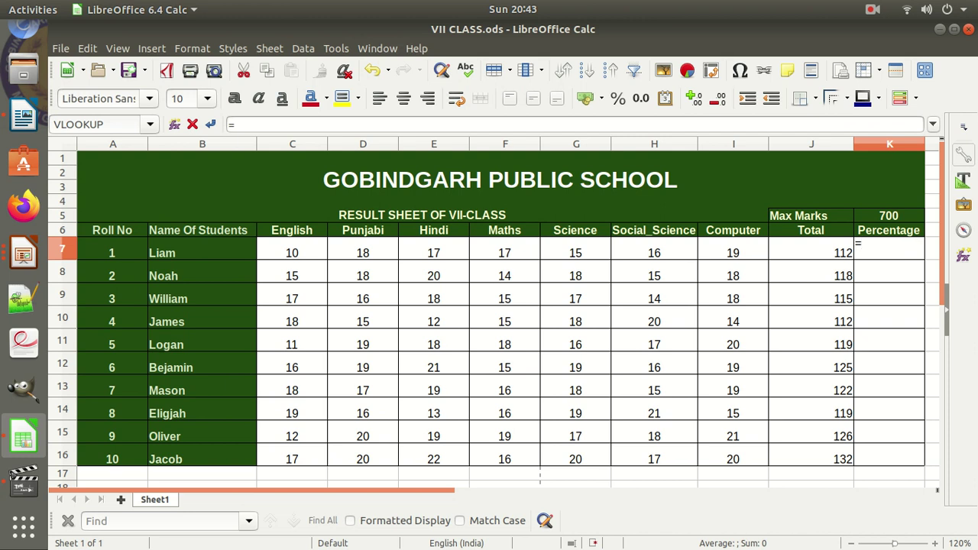
left_click(811, 248)
type("/")
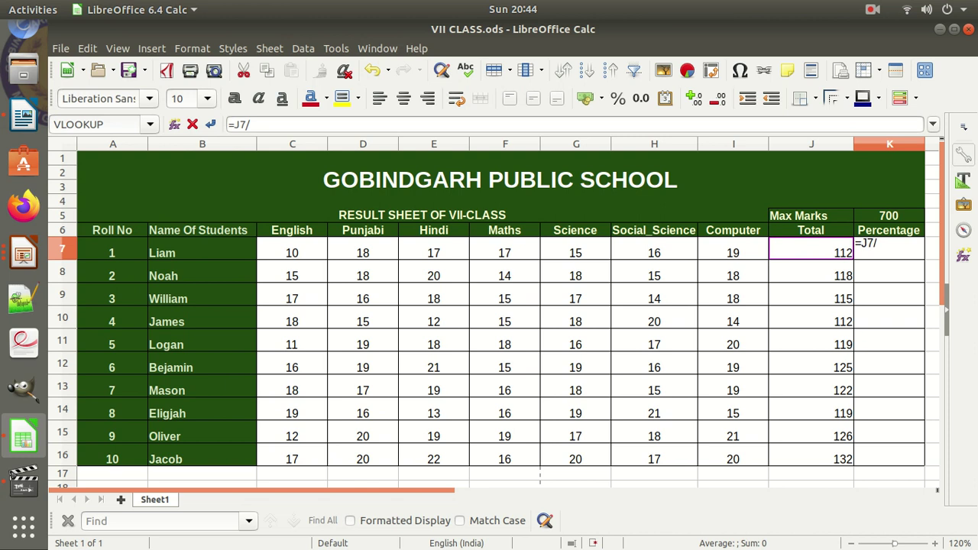
type("175*100")
Review the J7 reference, the division and multiplication operators and the constants in the K7 formula, and commit the entry.
left_click_drag(234, 125, 246, 124)
key("Right")
key("Right")
key("shift+Right")
key("shift+Right")
key("shift+Right")
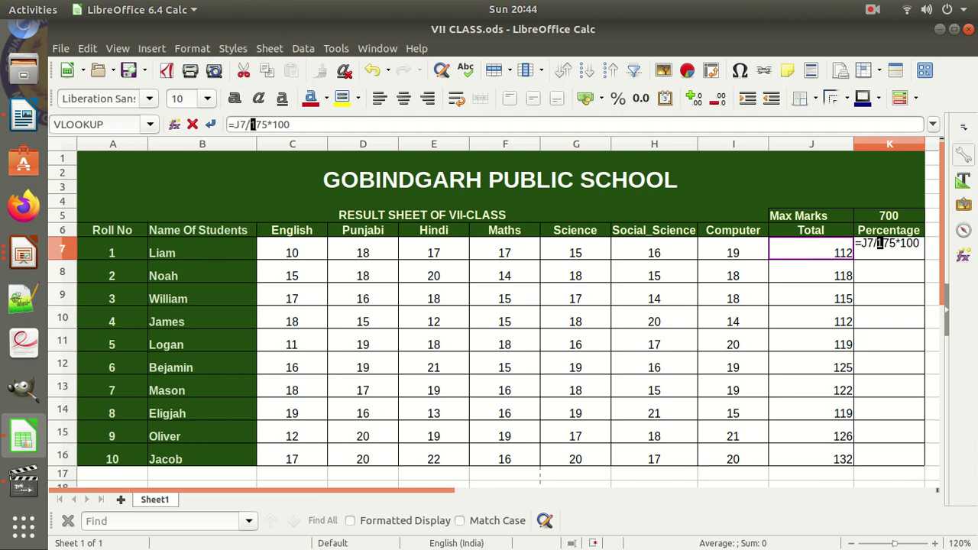
left_click_drag(245, 124, 251, 125)
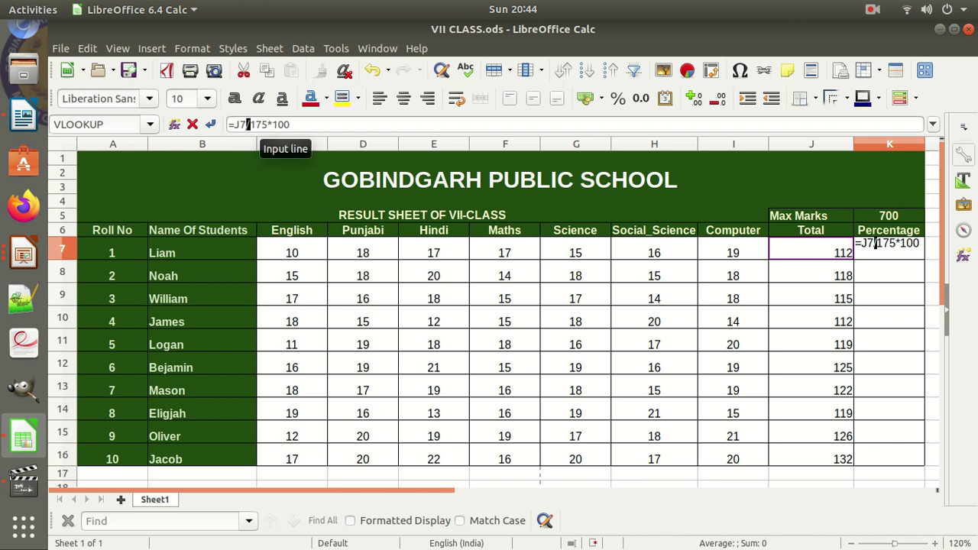
left_click(268, 124)
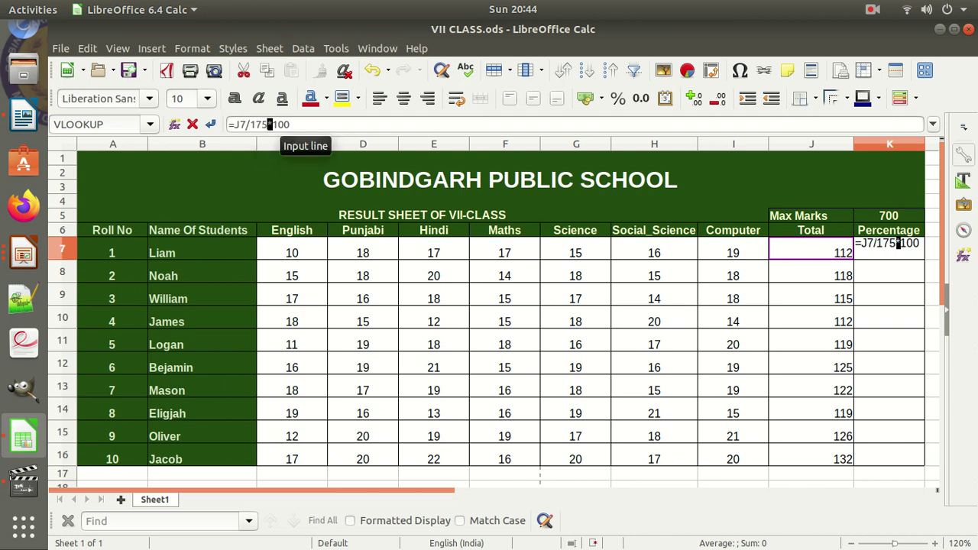
left_click(242, 123)
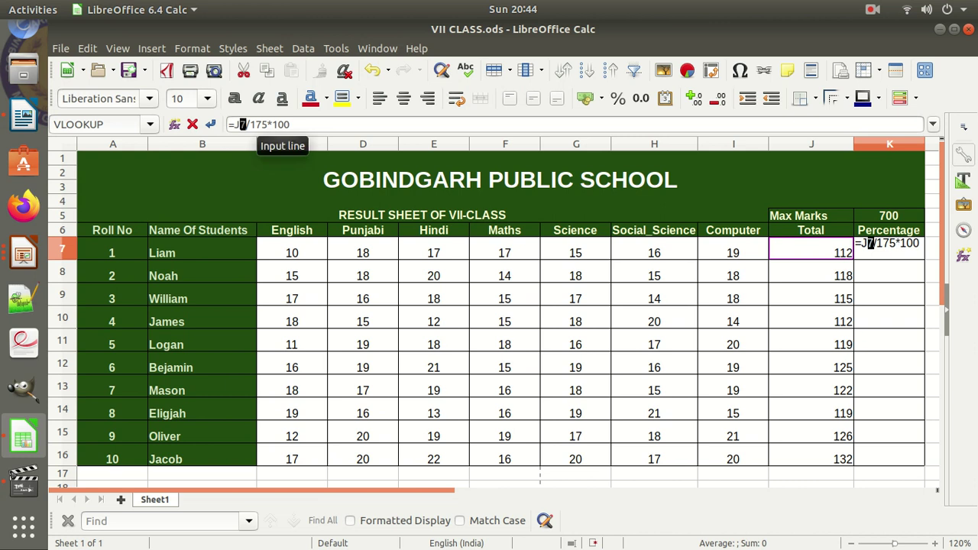
left_click_drag(269, 124, 235, 124)
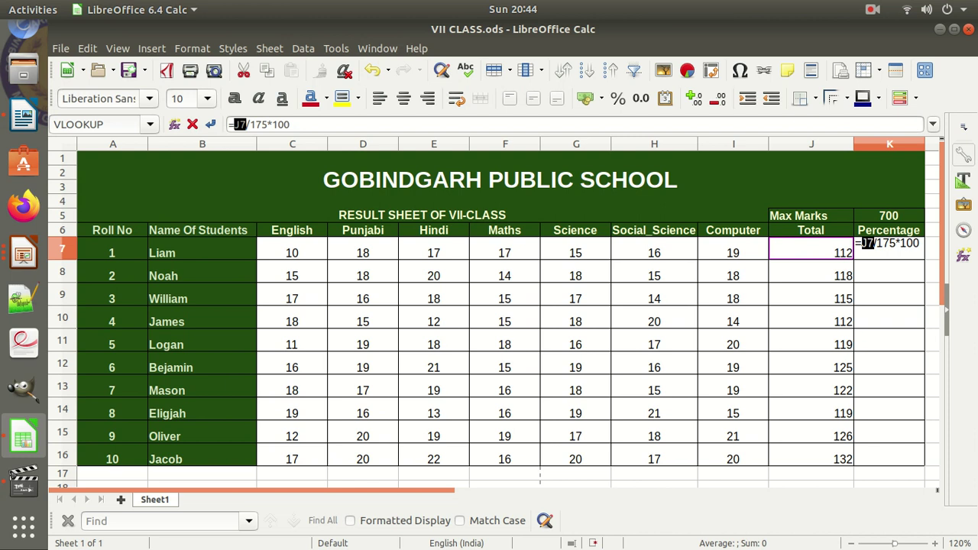
left_click_drag(250, 124, 272, 124)
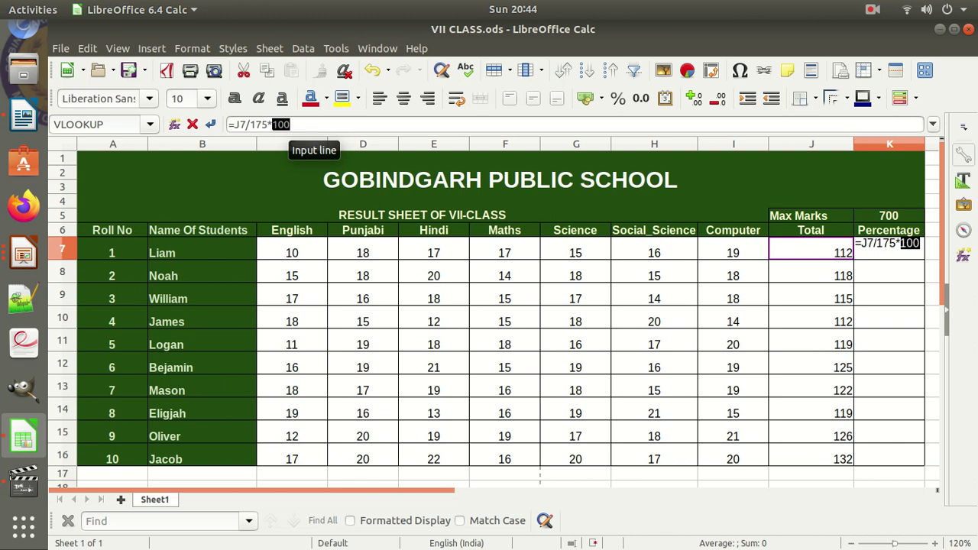
key("Return")
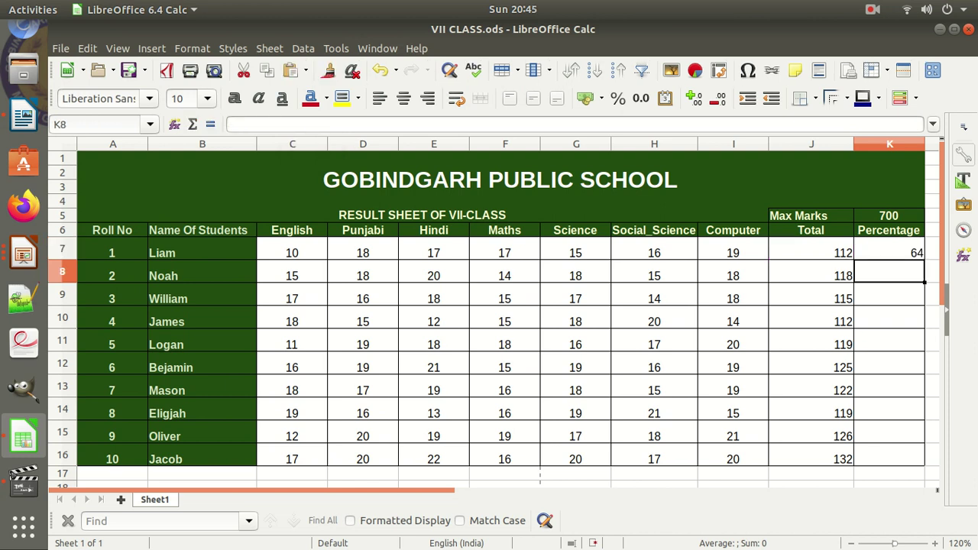
Fill the K7 percentage formula down to K16 and format K7:K16 with two decimal places.
left_click(888, 249)
left_click_drag(924, 259, 925, 463)
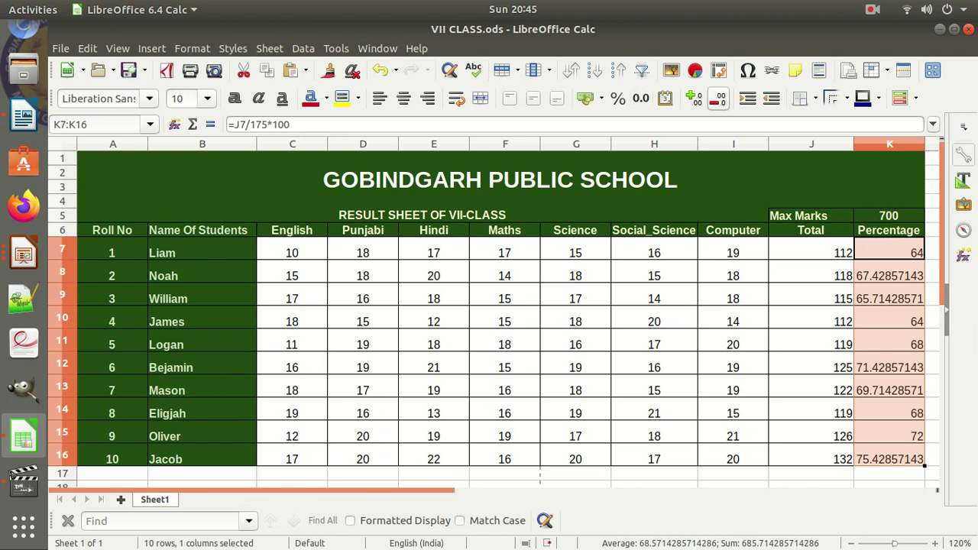
left_click(719, 100)
left_click(718, 99)
left_click(694, 99)
left_click(694, 98)
left_click(694, 98)
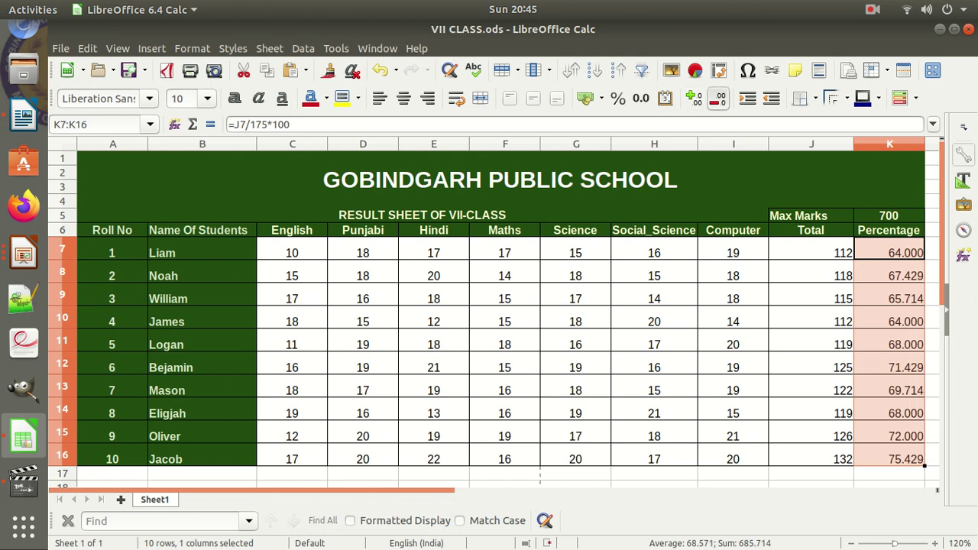
left_click(718, 99)
key("Down")
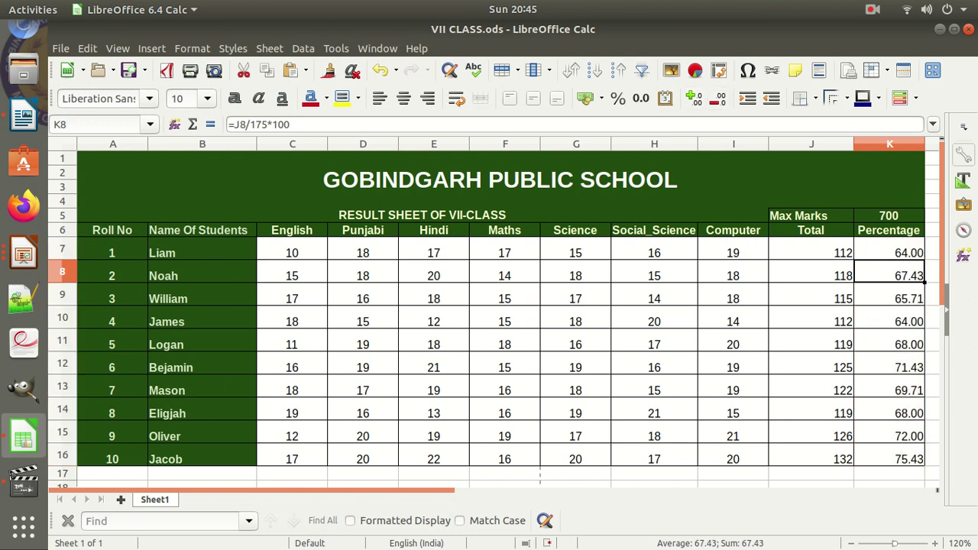
Compare the percentage formulas in K7 and K8 and the Total cells they refer to.
left_click(889, 249)
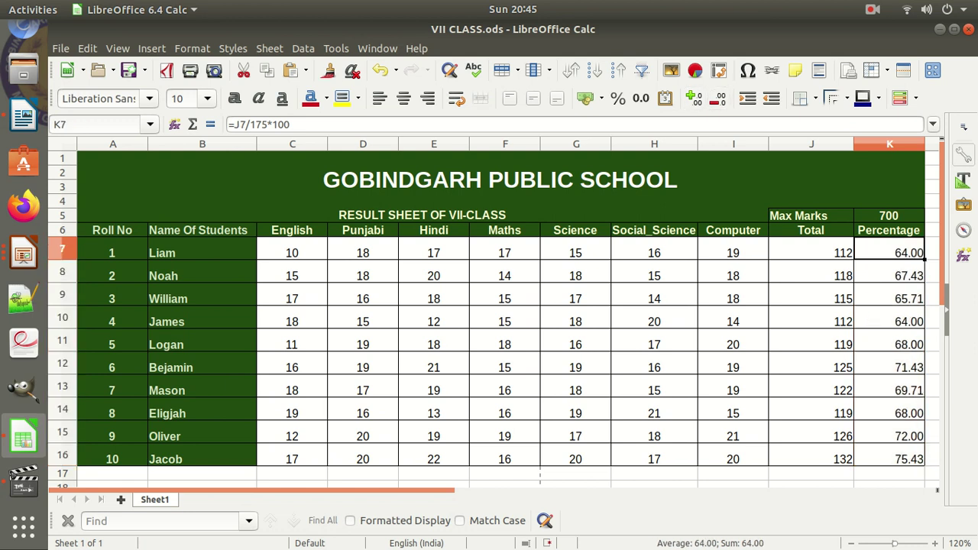
left_click(889, 272)
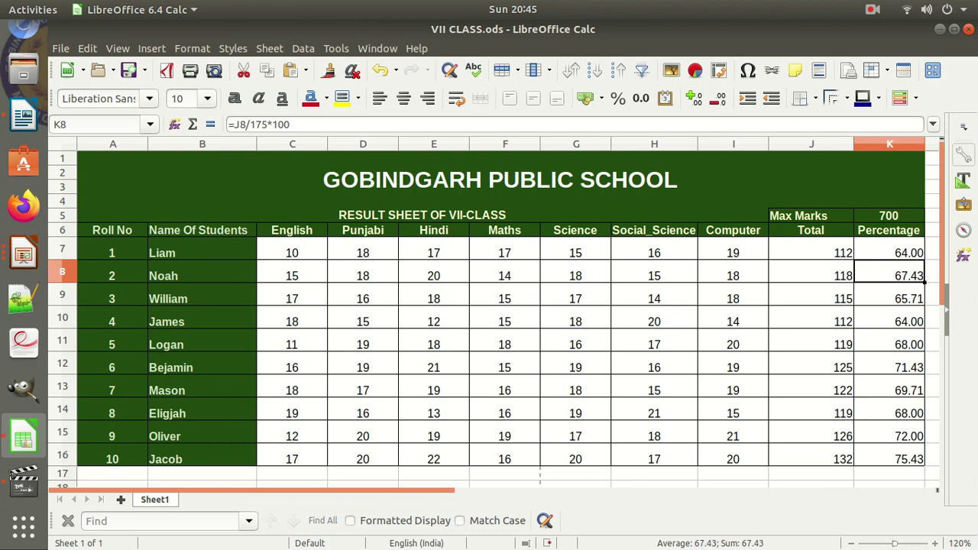
key("F2")
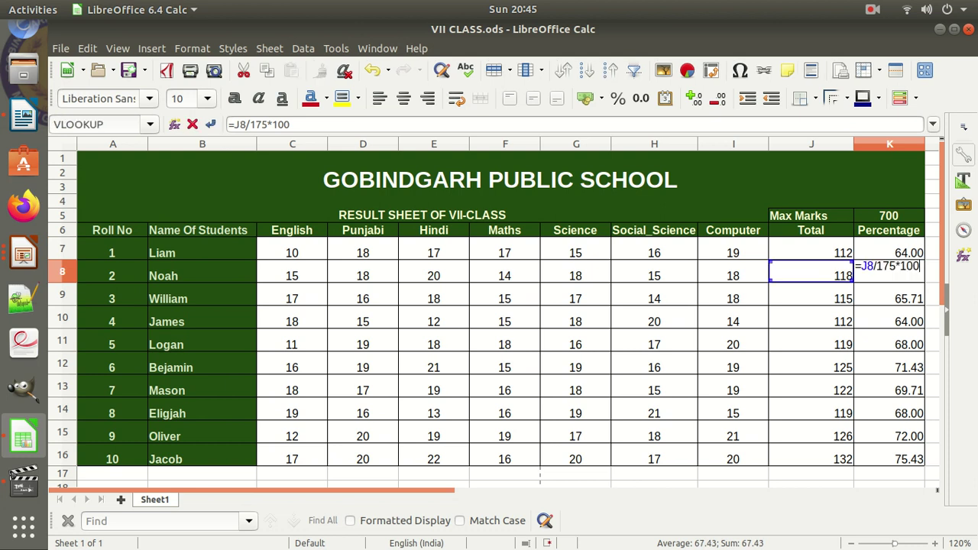
key("Escape")
key("Up")
key("F2")
key("Escape")
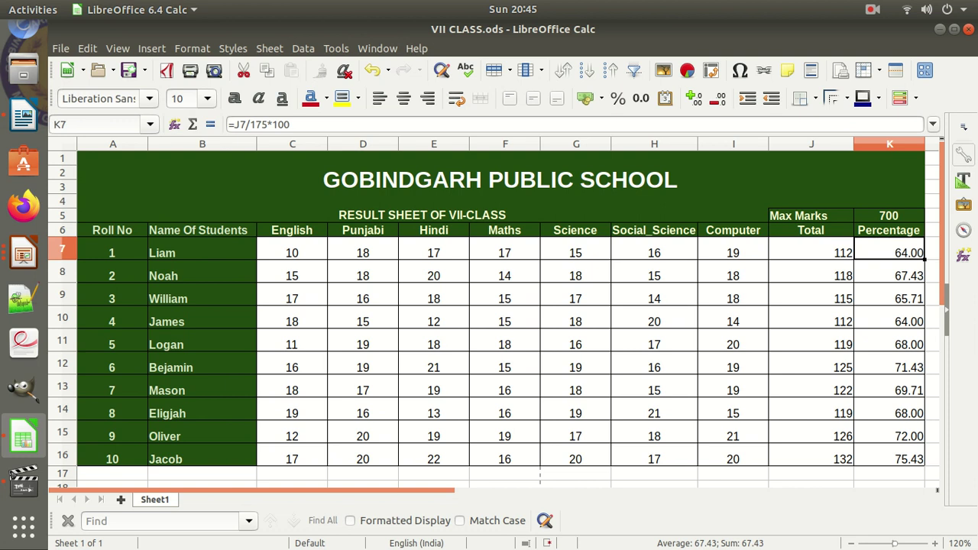
key("Down")
key("F2")
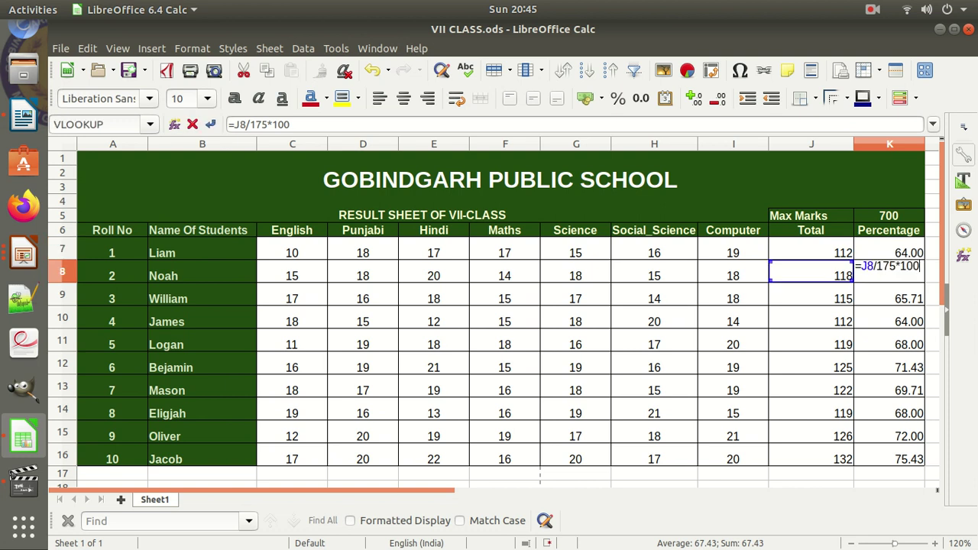
Examine each part of the K8 percentage formula: the J8 reference, the division by 175 and the multiplication by 100.
double_click(867, 266)
key("Right")
key("Right")
key("Right")
key("Right")
key("shift+Left")
key("shift+Left")
key("shift+Left")
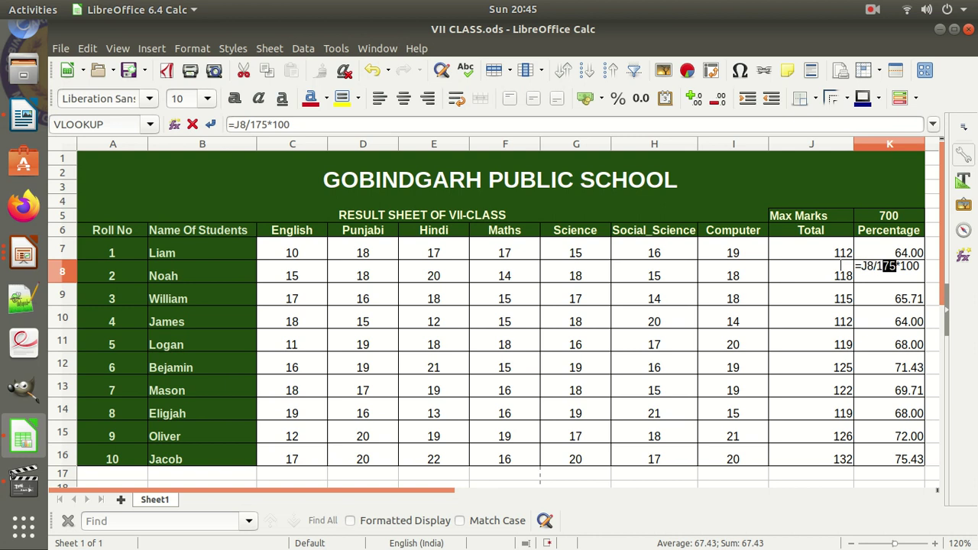
key("Right")
key("Right")
key("Right")
key("shift+Right")
key("shift+Right")
key("shift+Left")
key("Left")
key("Left")
key("shift+Left")
key("shift+Left")
key("shift+Left")
key("Left")
key("shift+Left")
key("shift+Left")
key("Right")
key("Right")
key("Right")
key("Right")
key("Right")
key("Right")
key("Right")
key("shift+Left")
key("Left")
key("Left")
key("Left")
key("shift+Left")
key("Left")
key("shift+Left")
key("Right")
key("Right")
key("Right")
key("Right")
key("shift+Right")
key("Right")
key("shift+End")
key("Return")
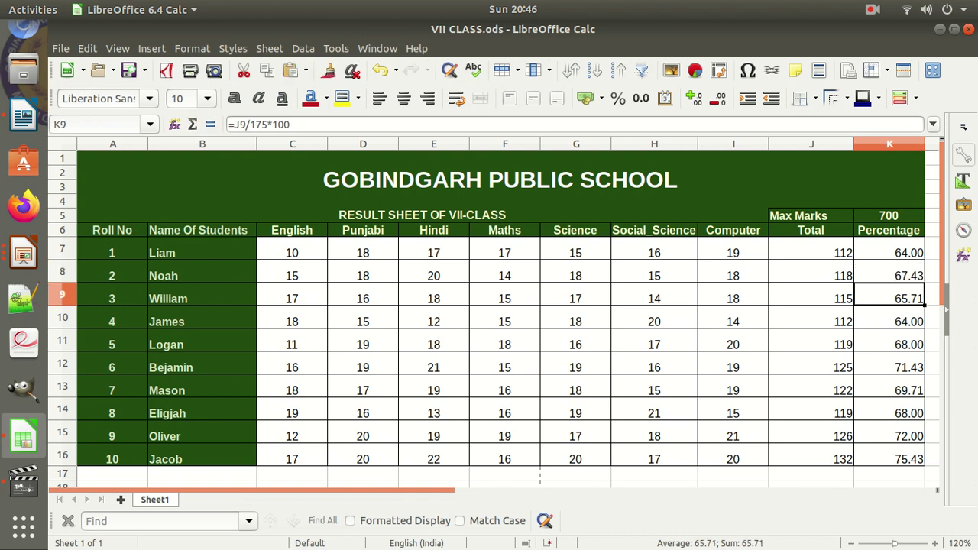
Set the Max Marks value in K5 to 175.
double_click(889, 215)
key("BackSpace")
key("BackSpace")
key("BackSpace")
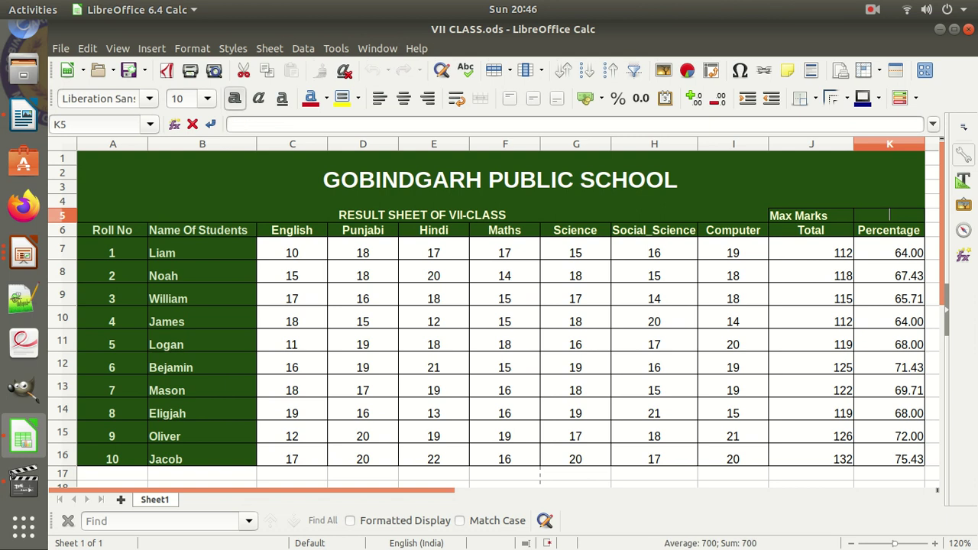
type("175")
key("Return")
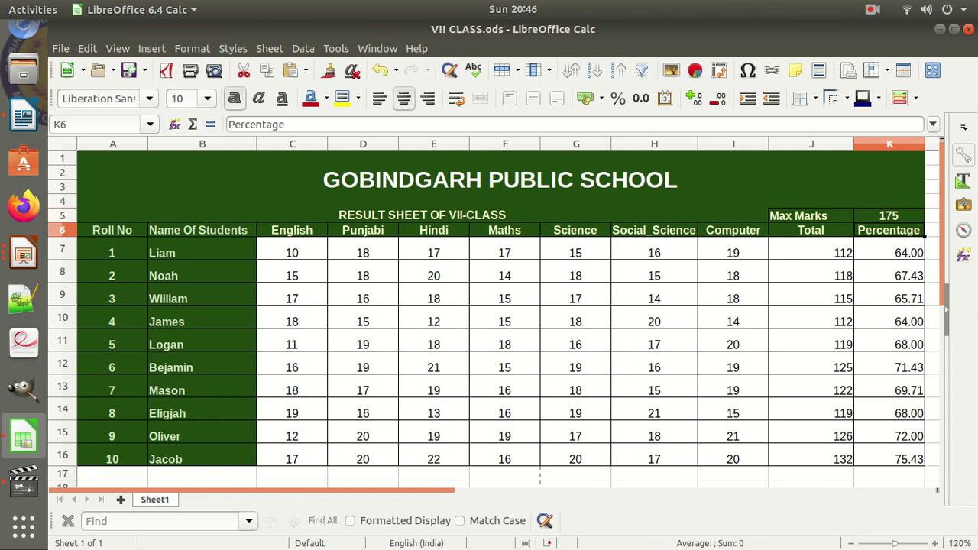
Replace the constant 175 in the K7 percentage formula with a reference to the Max Marks cell, giving =J7/K5*100.
double_click(888, 248)
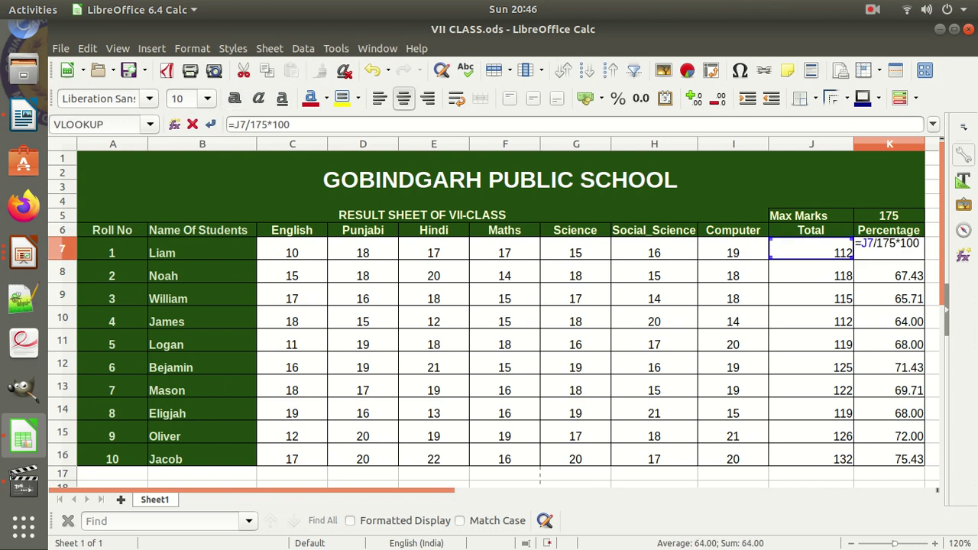
key("Left")
key("Left")
key("Left")
key("Left")
key("Left")
key("Right")
key("BackSpace")
key("BackSpace")
key("BackSpace")
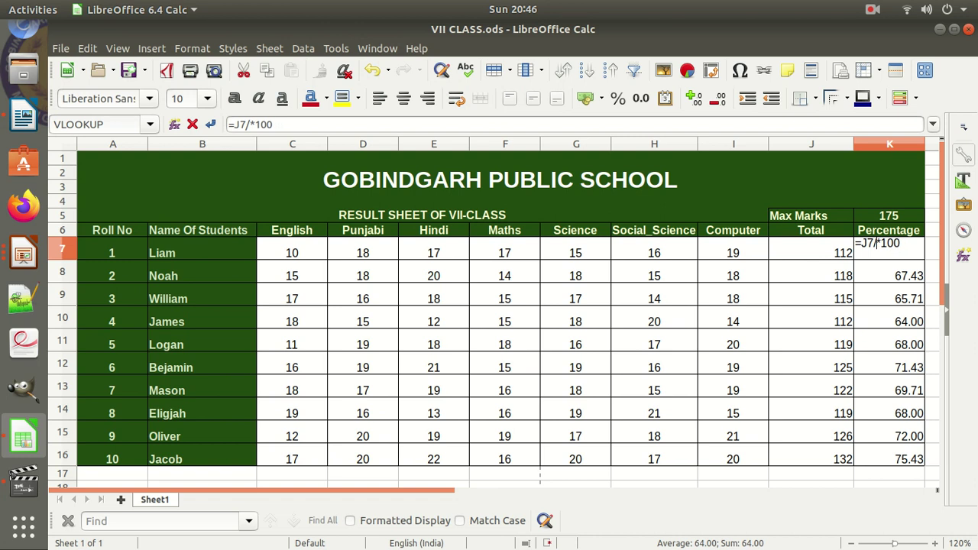
left_click(889, 216)
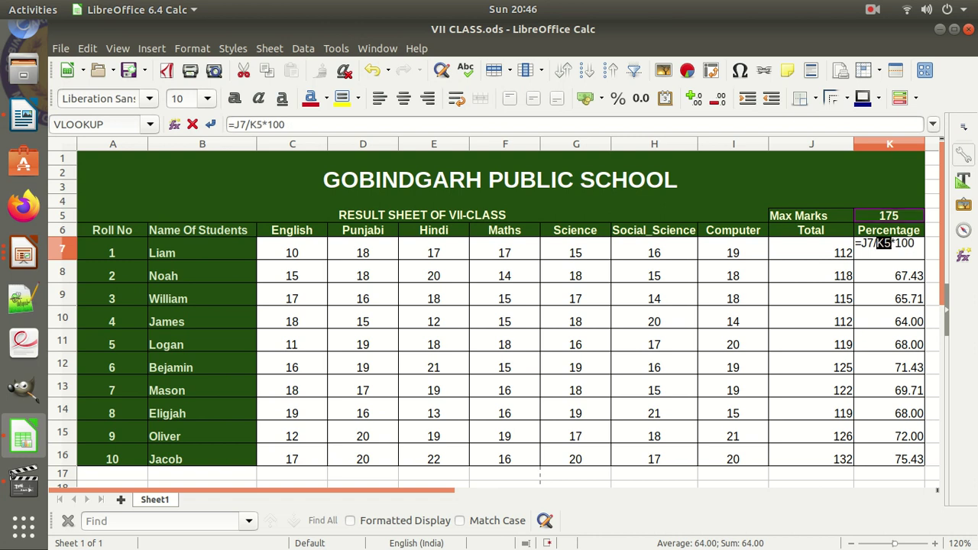
key("Return")
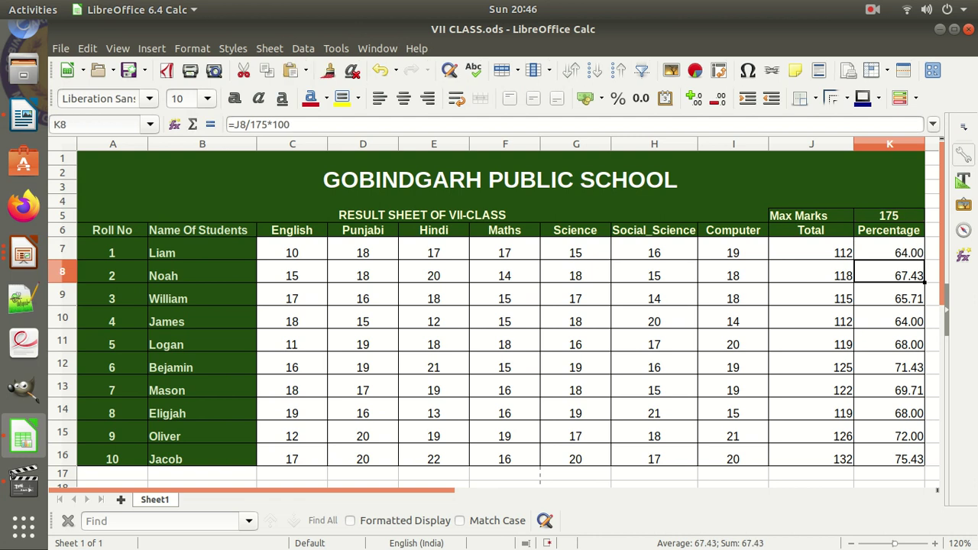
Check the K7 formula and fill it down to K16 with the relative K5 reference.
left_click(889, 249)
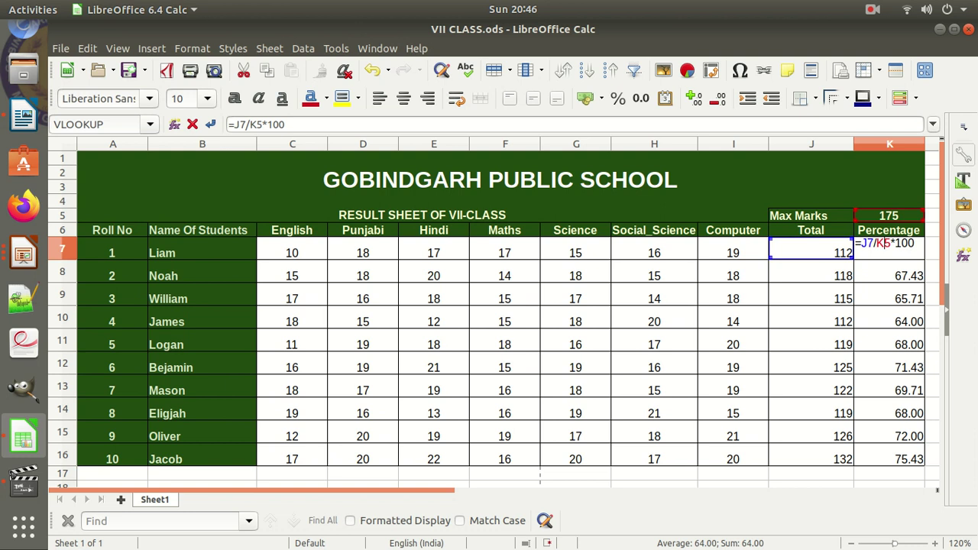
key("Return")
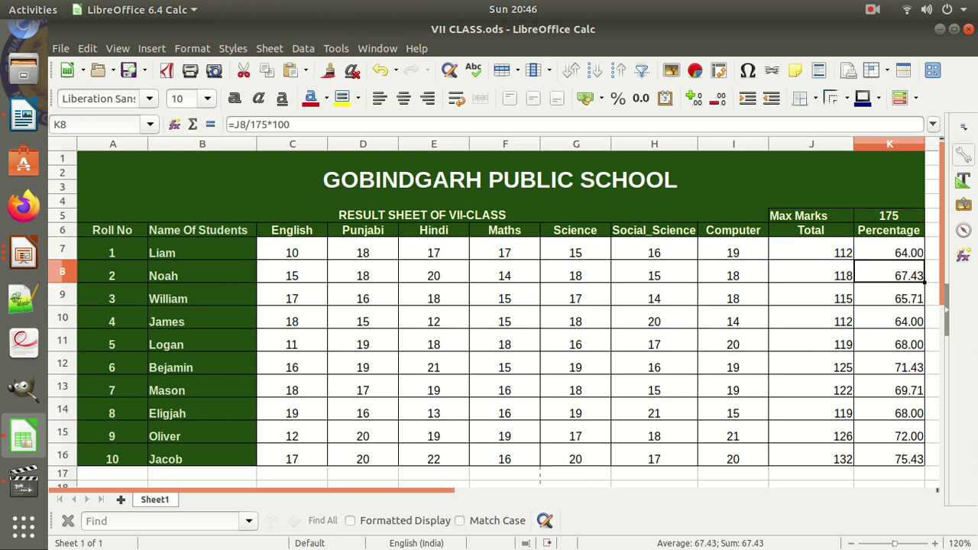
left_click(888, 249)
left_click_drag(924, 260, 917, 460)
left_click(889, 271)
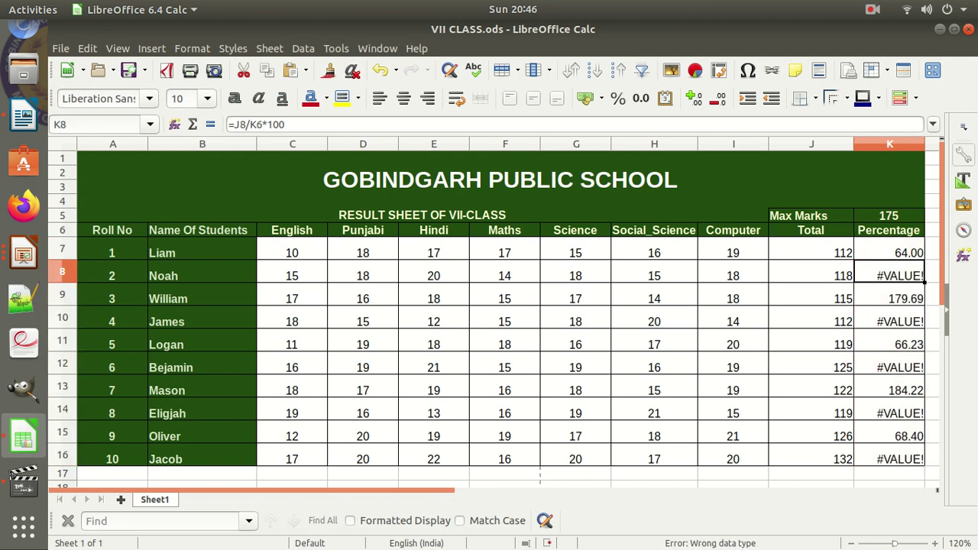
Compare the cells that the K7 and K8 percentage formulas use as the divisor.
left_click(889, 249)
double_click(889, 273)
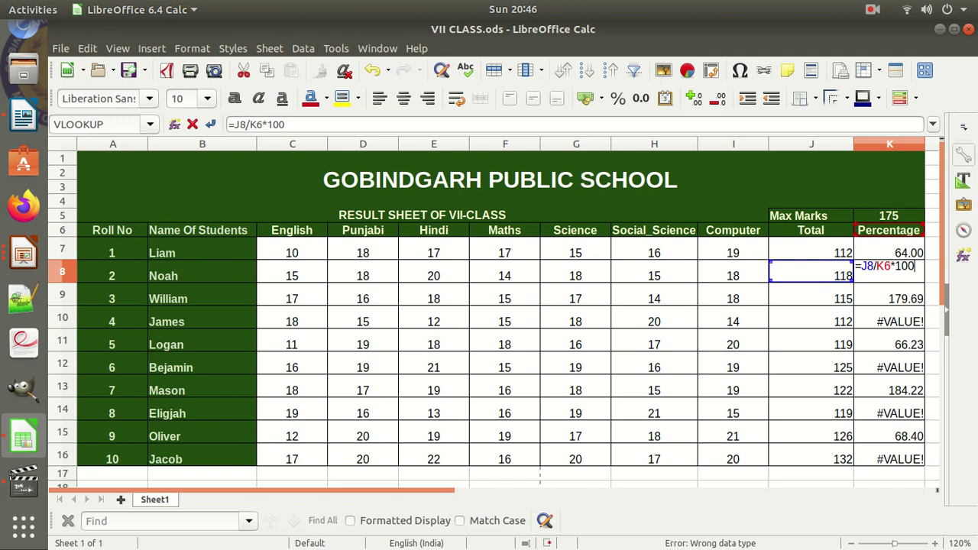
key("Escape")
key("Up")
key("F2")
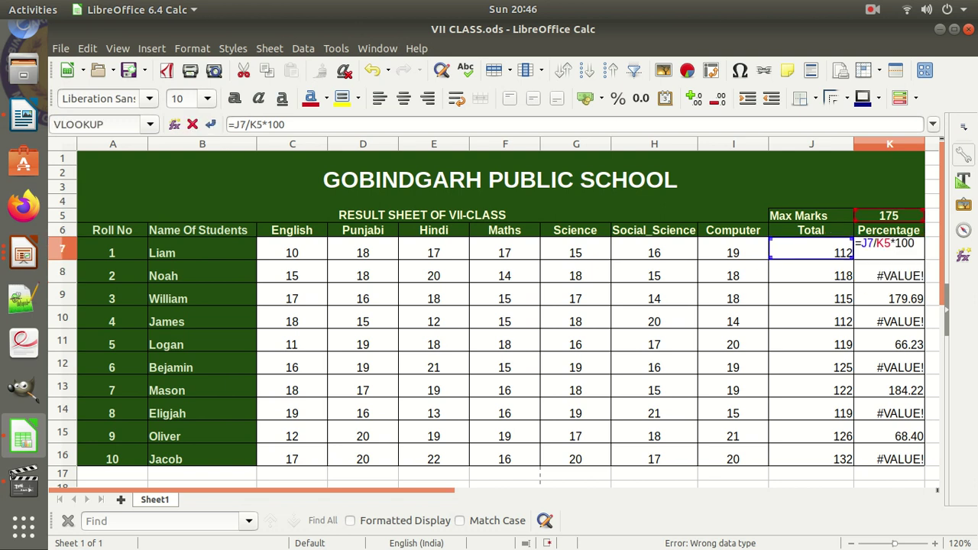
key("Return")
key("F2")
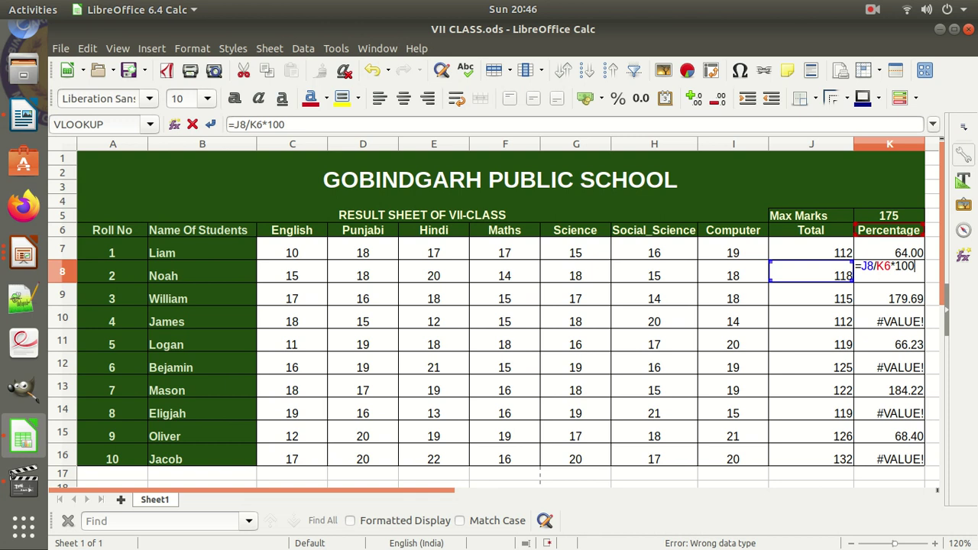
key("Escape")
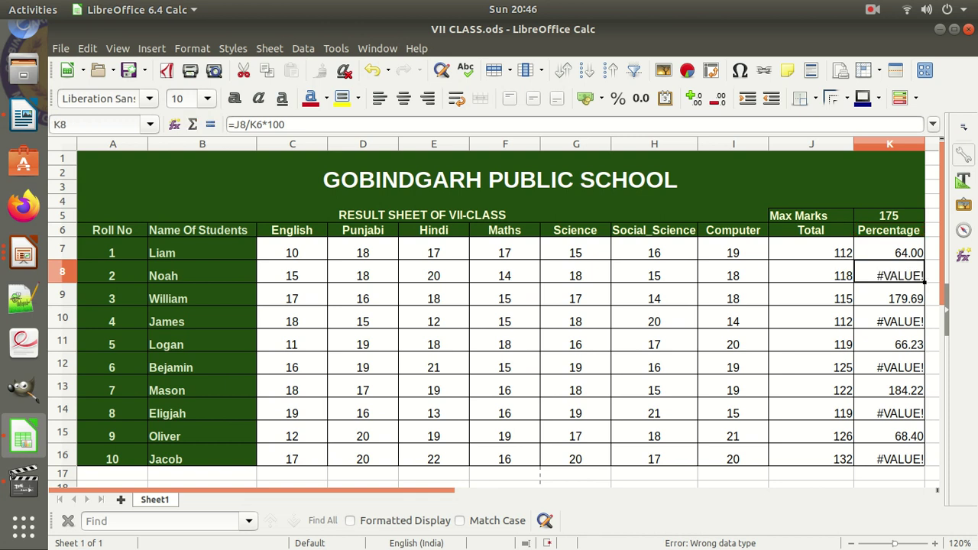
Compare the Total cells J7 and J8, and check the K7 and K8 formulas against the Max Marks cell K5.
left_click(811, 248)
left_click(811, 272)
left_click(811, 248)
left_click(811, 271)
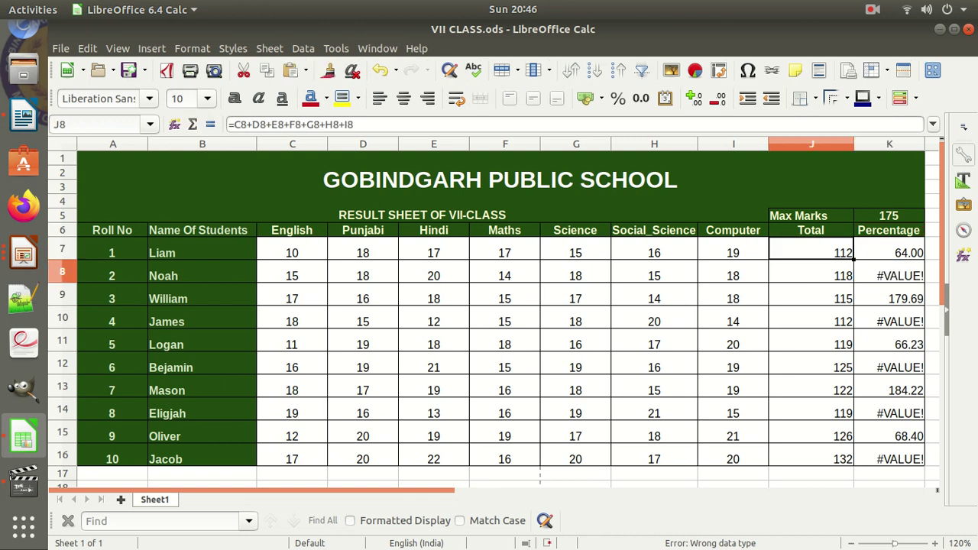
double_click(889, 248)
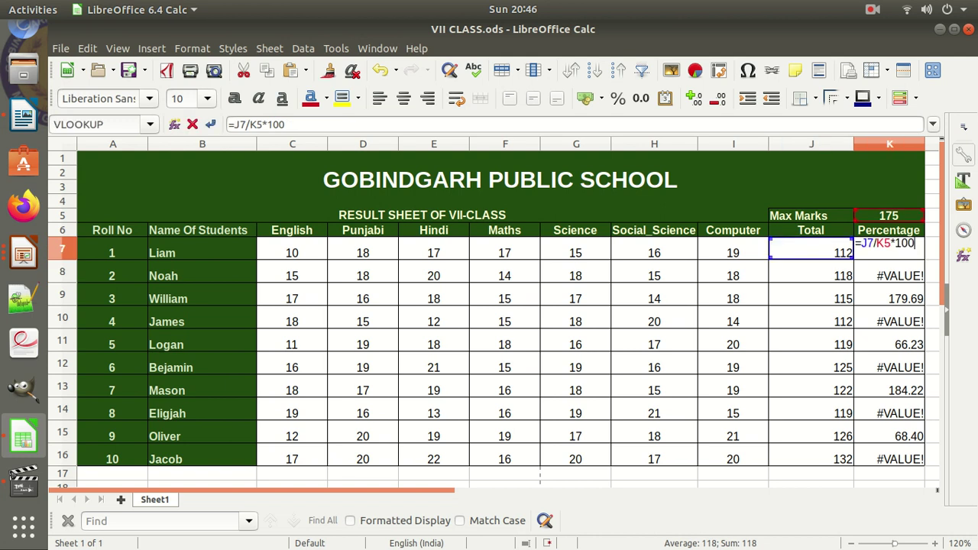
key("Return")
key("F2")
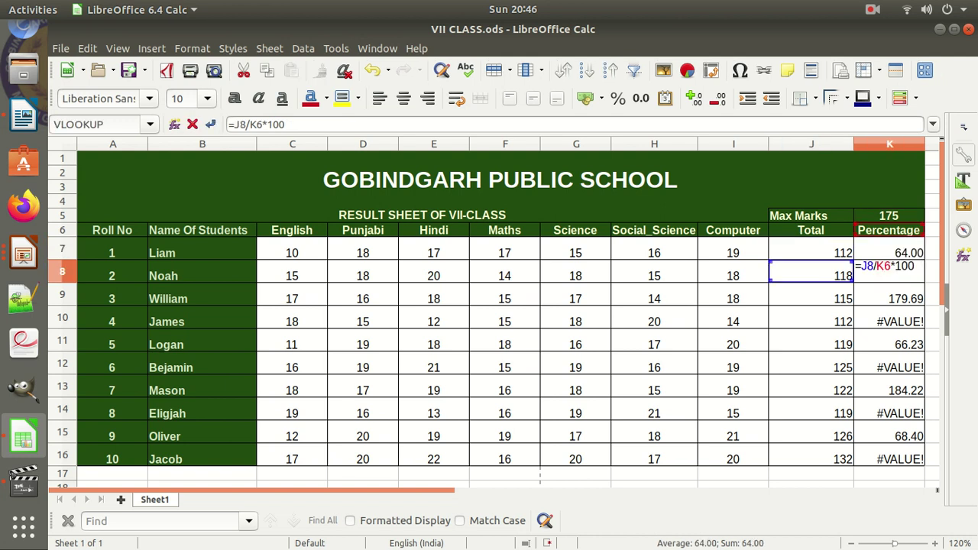
key("Escape")
double_click(888, 215)
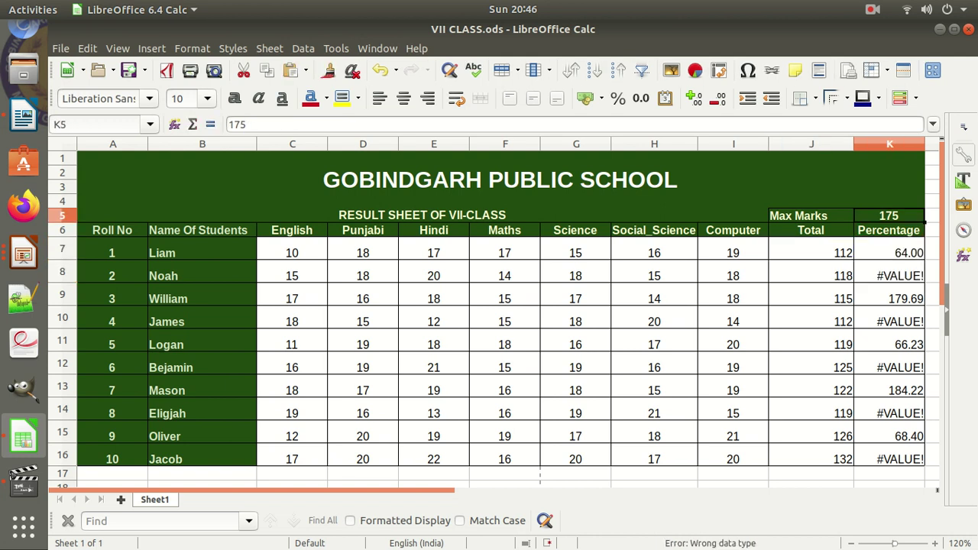
key("Escape")
Make the Max Marks reference in the K7 formula absolute, giving =J7/$K$5*100, and commit the entry.
double_click(889, 248)
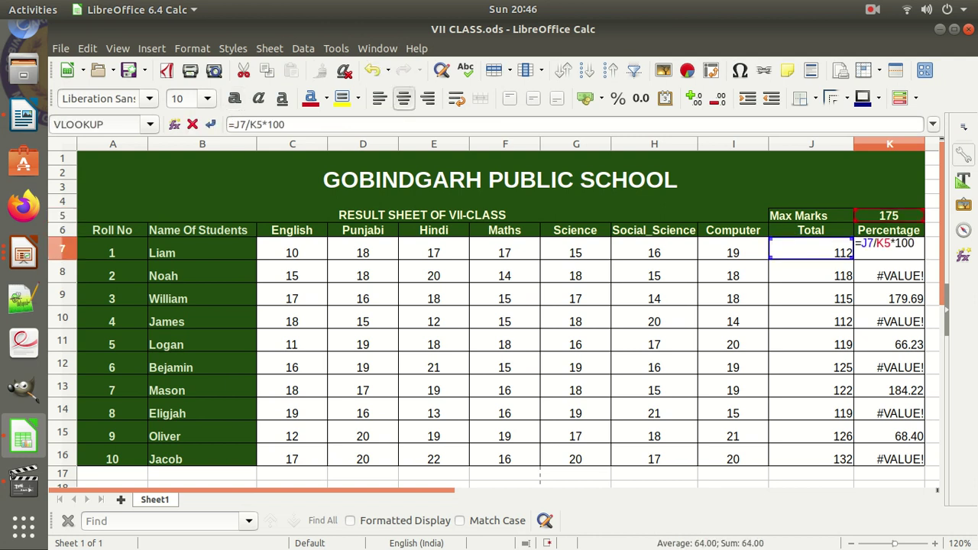
left_click(884, 243)
key("F4")
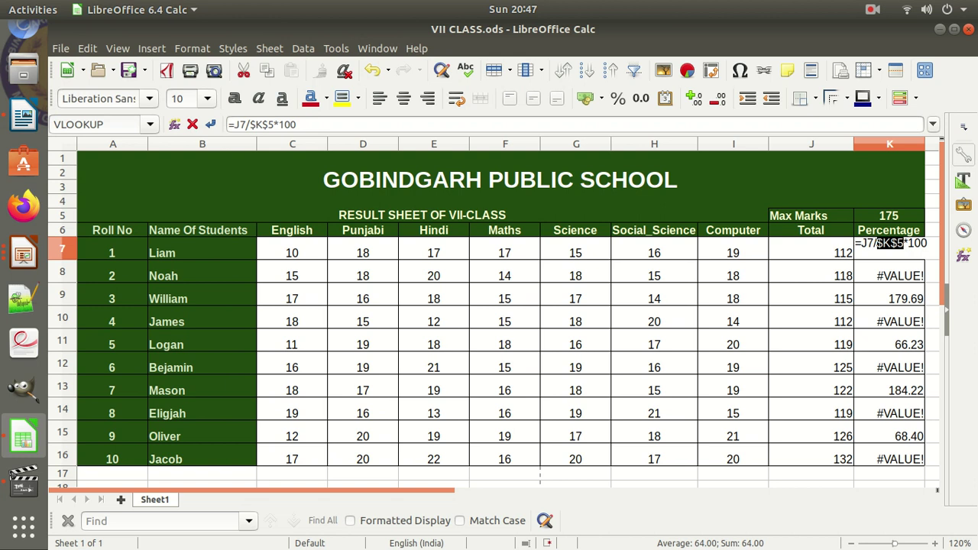
key("ctrl+s")
key("Return")
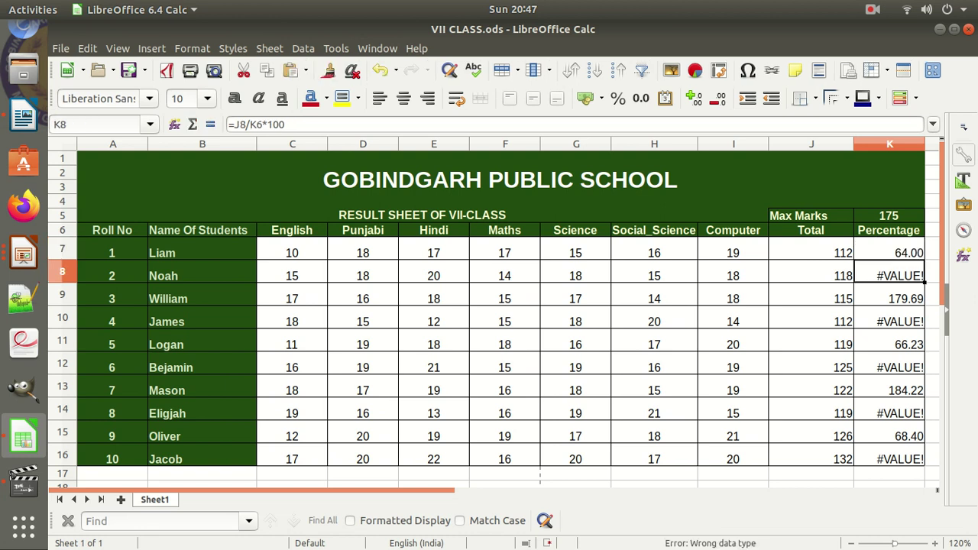
Fill the K7 percentage formula with the absolute $K$5 reference down to K16.
left_click(888, 248)
left_click_drag(924, 259, 924, 462)
left_click(888, 248)
left_click(889, 271)
Examine the Total and Max Marks references in the percentage formulas of K7, K8 and K9.
key("Up")
key("F2")
key("Down")
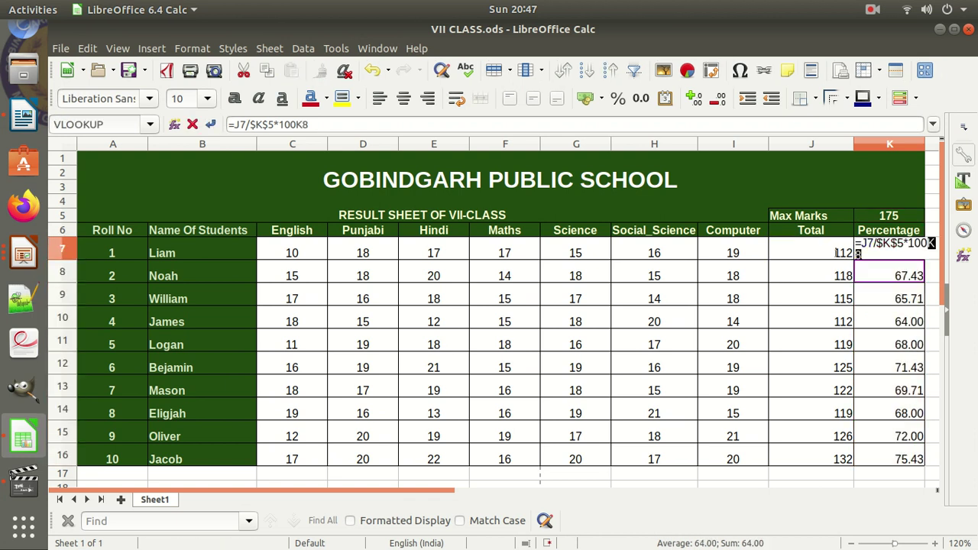
key("Escape")
key("Down")
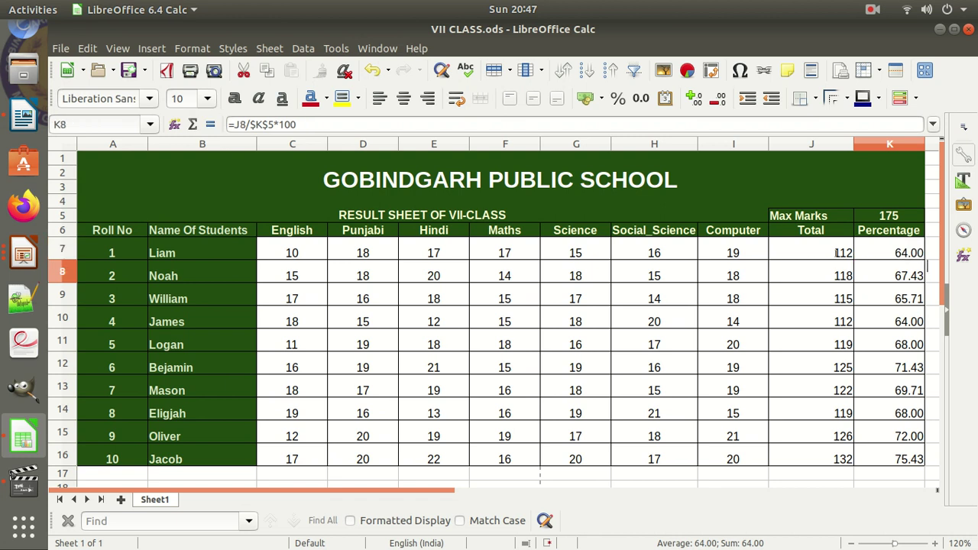
key("F2")
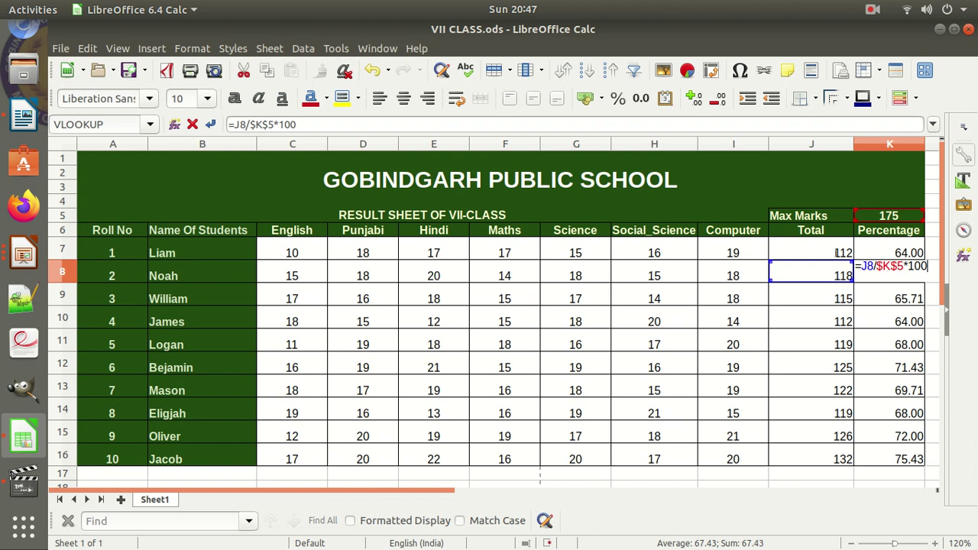
key("Return")
key("F2")
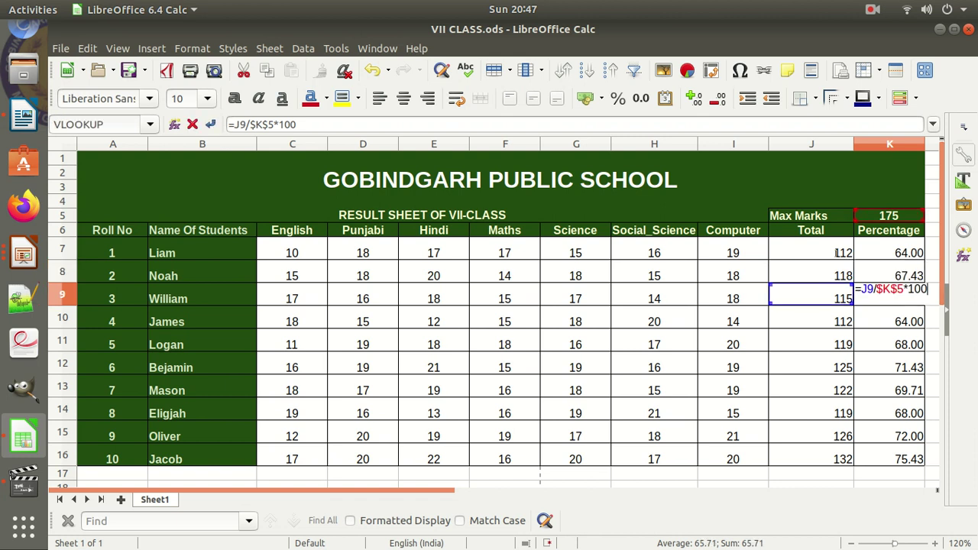
key("Escape")
key("Up")
key("Up")
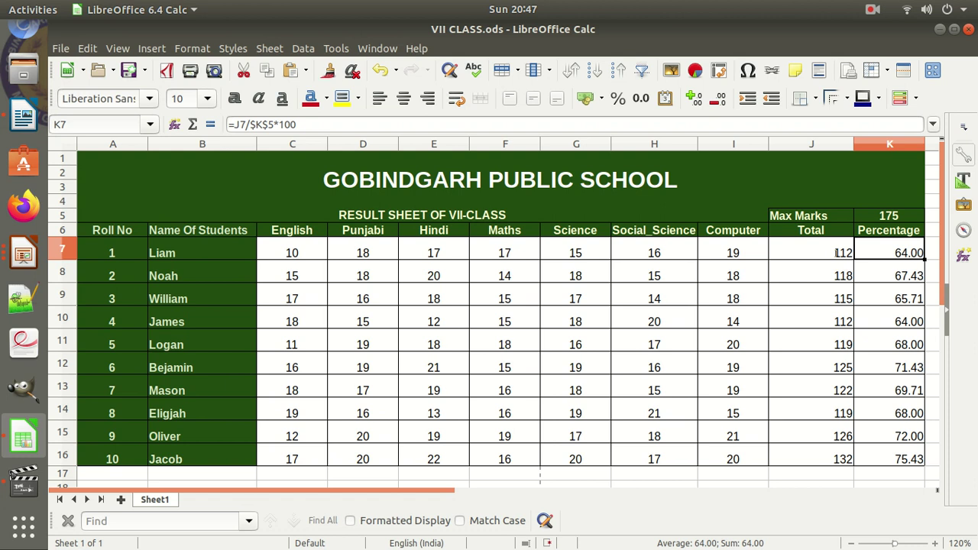
Review the relative J7 and absolute $K$5 references in the K7 formula, leaving the formula as it is.
key("F2")
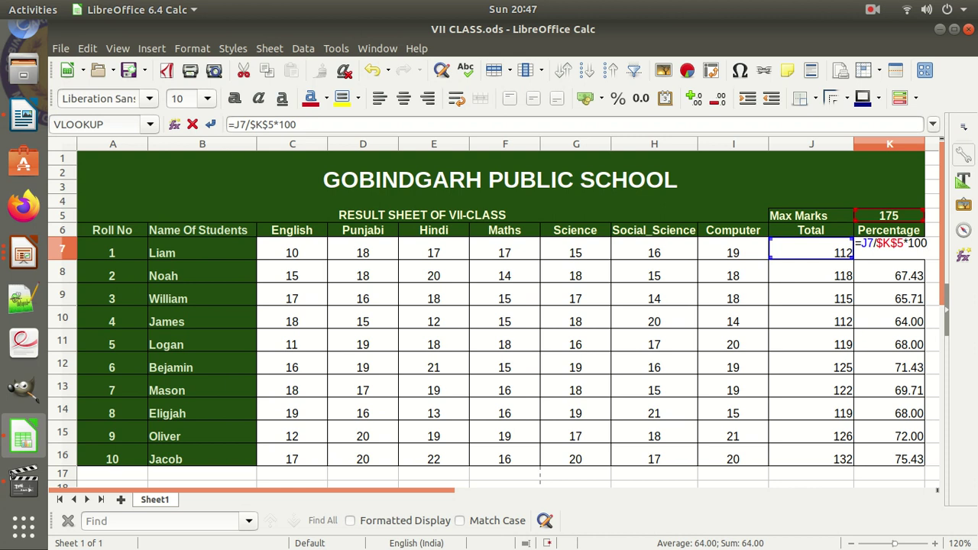
left_click(883, 243)
key("shift+Left")
left_click(904, 243)
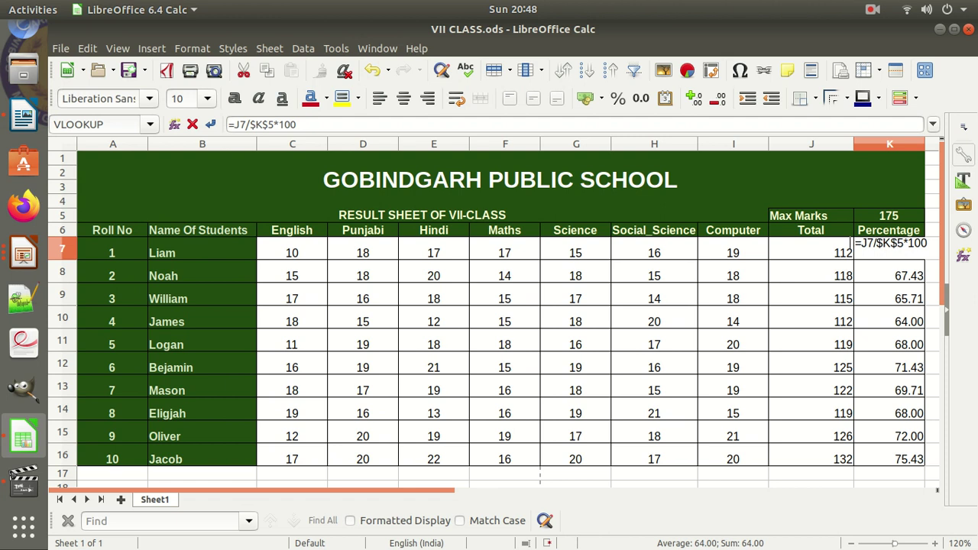
key("Return")
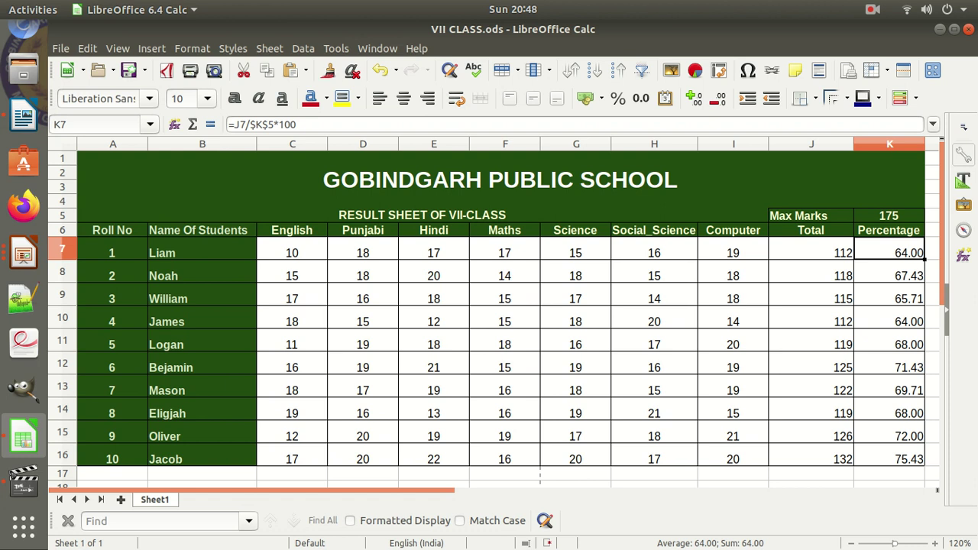
left_click(810, 248)
left_click(888, 248)
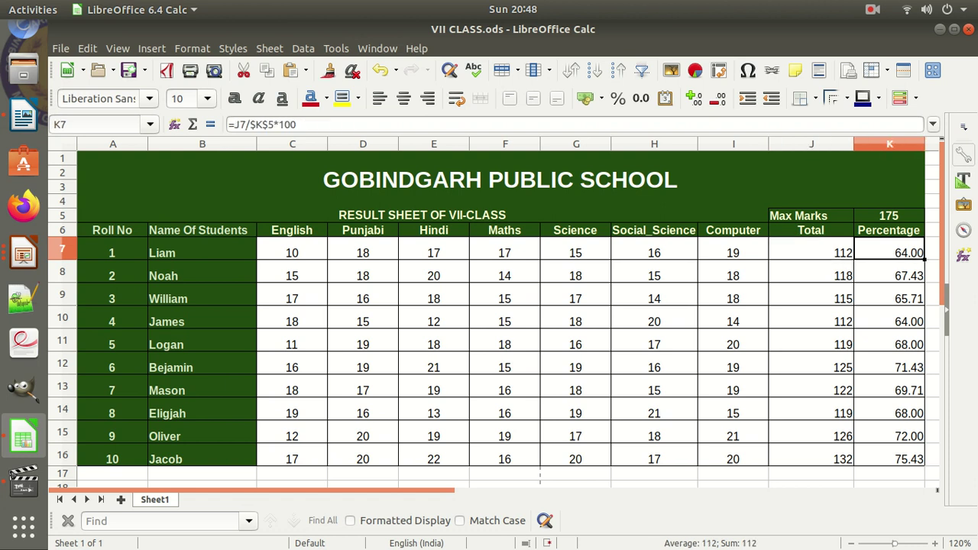